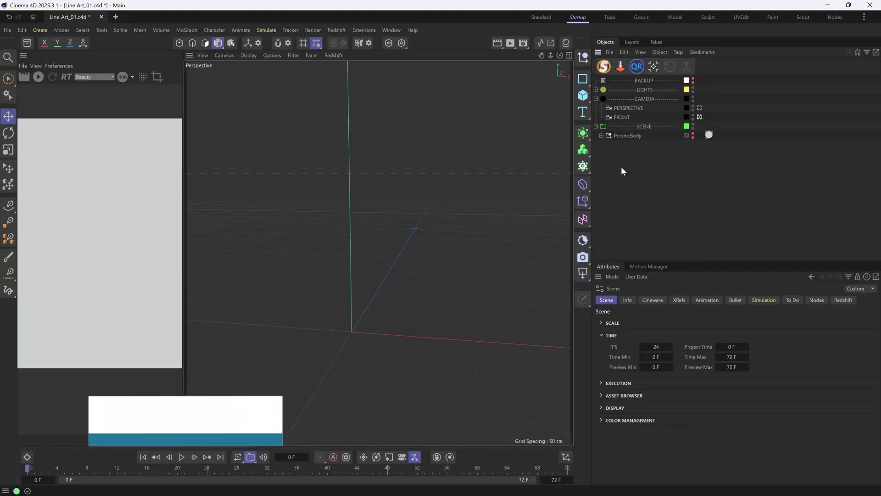
# Add a Vectorizer generator to the scene and place it under the SCENE group.
pyautogui.hotkey('shift', 'c')
pyautogui.write('VECTOR')
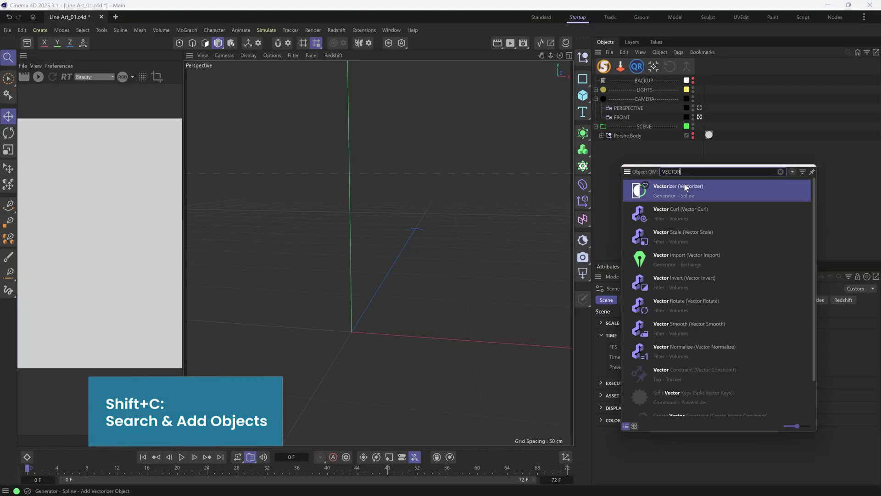
pyautogui.click(684, 185)
pyautogui.moveTo(615, 81); pyautogui.dragTo(629, 141)
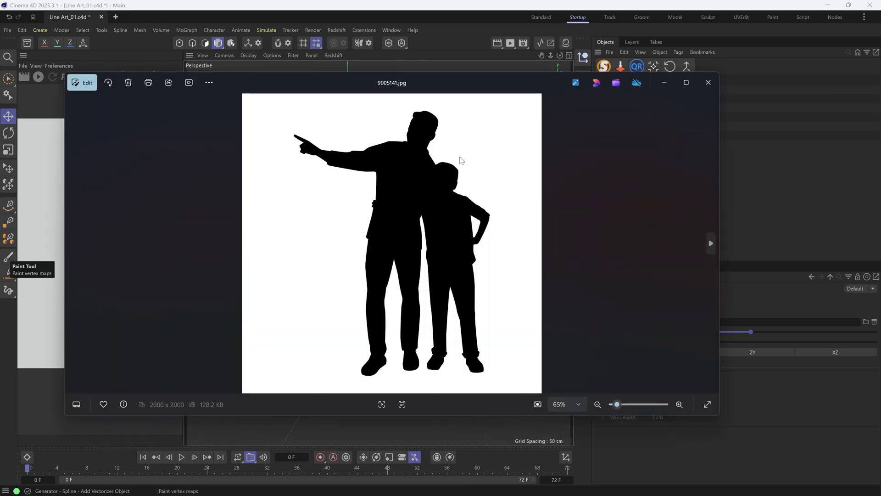
# View the silhouette image 9005141.jpg and load it as the Vectorizer's texture.
pyautogui.scroll(2, 462, 203)
pyautogui.moveTo(461, 202); pyautogui.dragTo(434, 210)
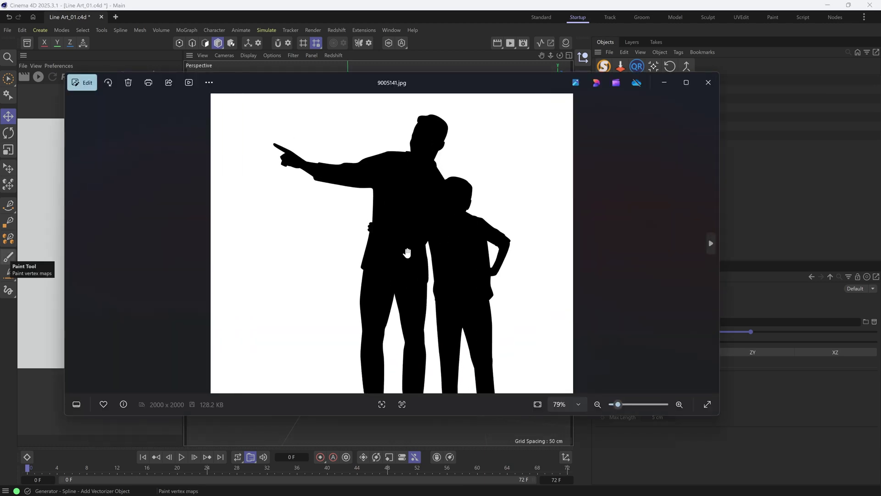
pyautogui.click(707, 83)
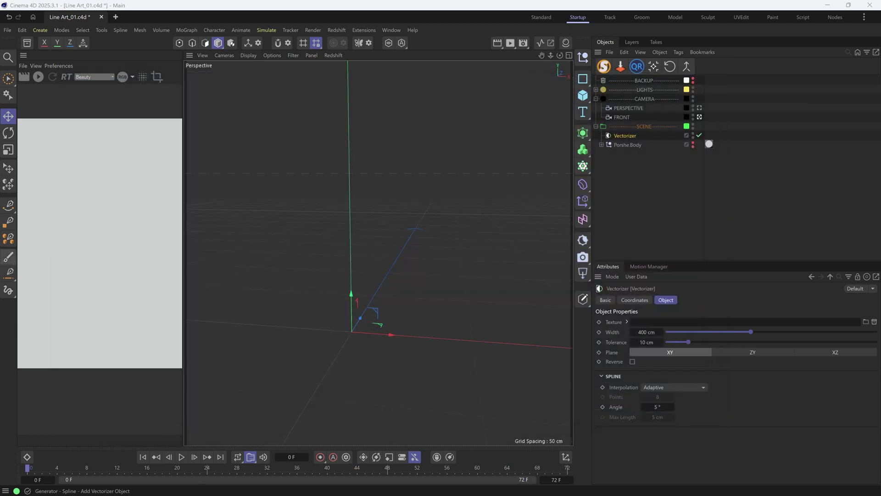
pyautogui.moveTo(661, 299); pyautogui.dragTo(688, 322)
pyautogui.click(516, 292)
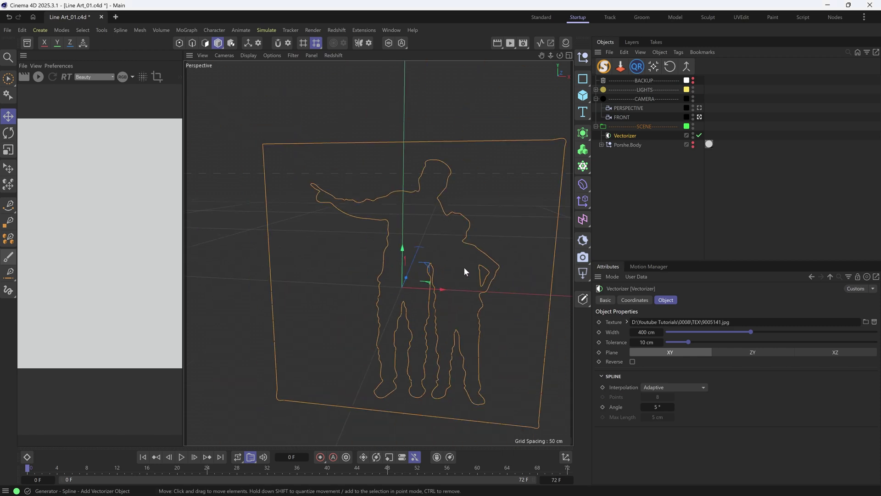
# Set the Vectorizer's tolerance to 0 cm so the spline follows the silhouette closely.
pyautogui.scroll(2, 452, 203)
pyautogui.moveTo(689, 342); pyautogui.dragTo(668, 345)
pyautogui.keyDown('alt'); pyautogui.moveTo(483, 286); pyautogui.dragTo(505, 282); pyautogui.keyUp('alt')
pyautogui.keyDown('alt'); pyautogui.moveTo(510, 353); pyautogui.dragTo(490, 296); pyautogui.keyUp('alt')
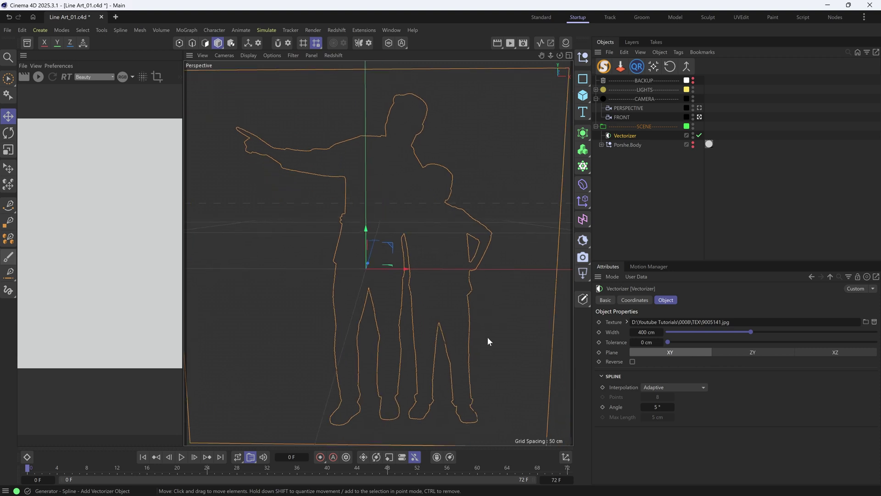
# View the window interior photo and load ranurte-Gsu88_yqulw-unsplash.jpg as the Vectorizer's texture.
pyautogui.hotkey('alt', 'Tab')
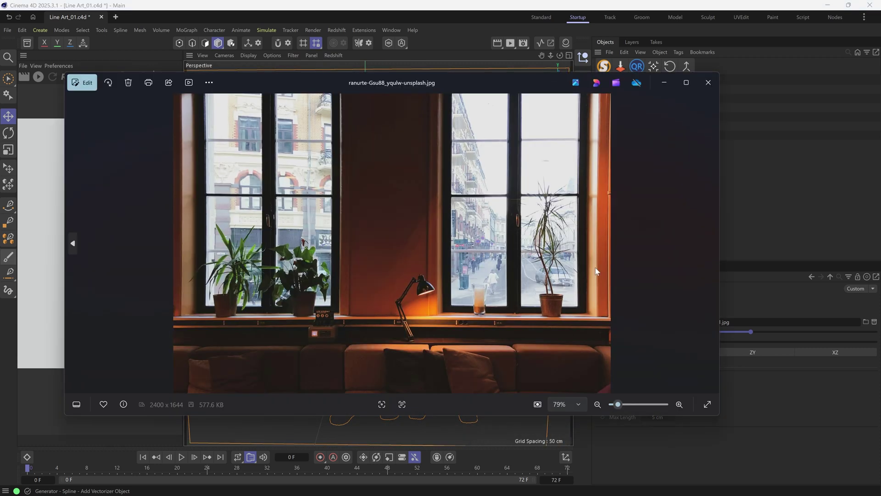
pyautogui.click(707, 83)
pyautogui.moveTo(2, 238); pyautogui.dragTo(794, 322)
pyautogui.click(870, 125)
pyautogui.click(515, 292)
pyautogui.moveTo(668, 342)
pyautogui.mouseDown()
pyautogui.moveTo(720, 345)
pyautogui.moveTo(657, 346)
pyautogui.moveTo(786, 344)
pyautogui.moveTo(661, 345)
pyautogui.mouseUp()
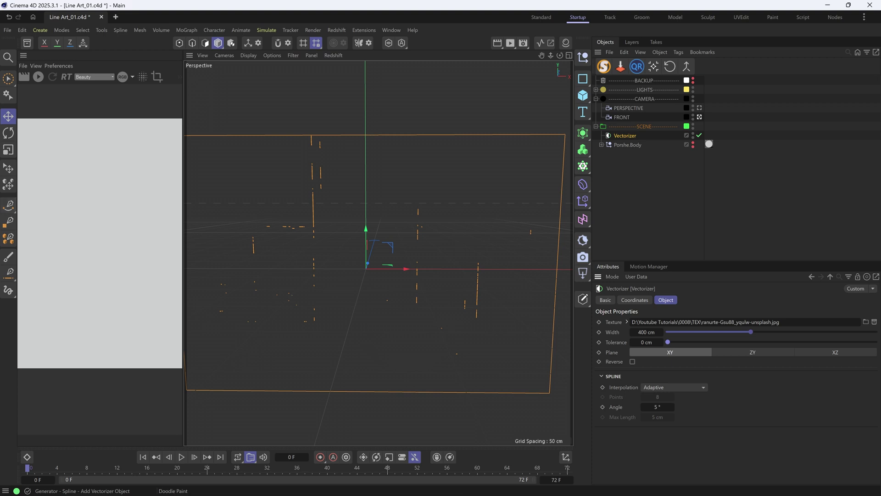
# Examine the car line drawing Line Art_00.png up close in the image viewer, and close it.
pyautogui.hotkey('alt', 'Tab')
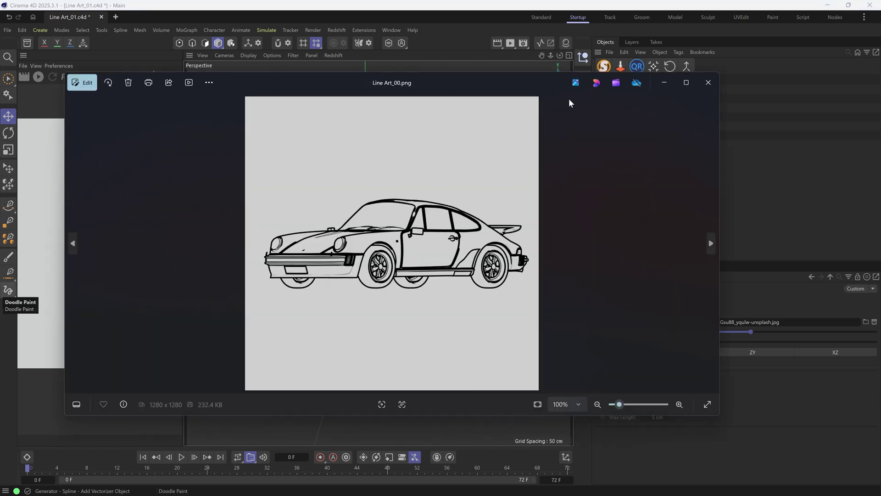
pyautogui.scroll(4, 417, 283)
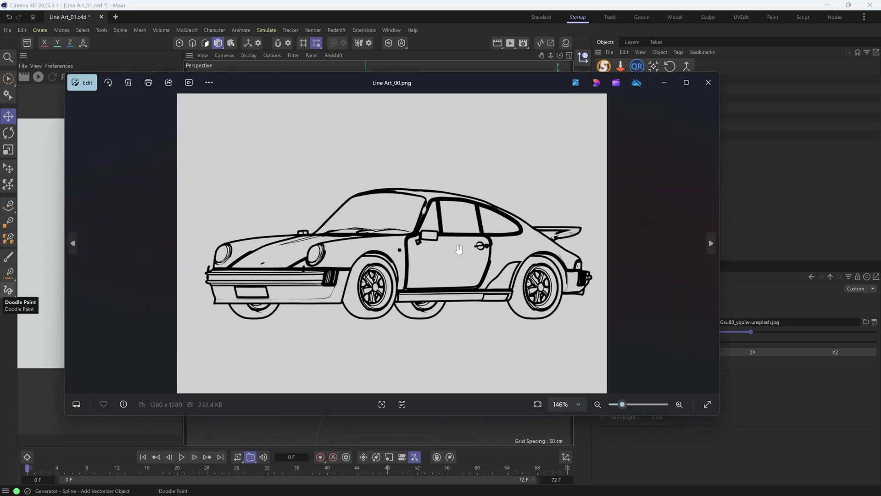
pyautogui.scroll(-3, 579, 280)
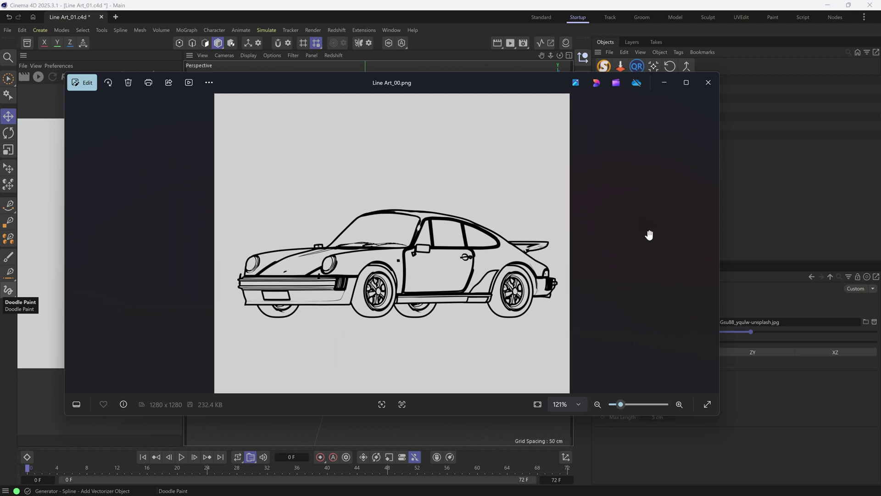
pyautogui.click(708, 84)
# Disable the Vectorizer, make the Porshe.Body model visible and switch to the FRONT camera view.
pyautogui.click(692, 144)
pyautogui.click(693, 144)
pyautogui.click(678, 173)
pyautogui.middleClick(501, 282)
pyautogui.middleClick(502, 281)
# Open the car's RS Toon material in the Node Editor and start the live render in a widened render view.
pyautogui.hotkey('shift', 'F2')
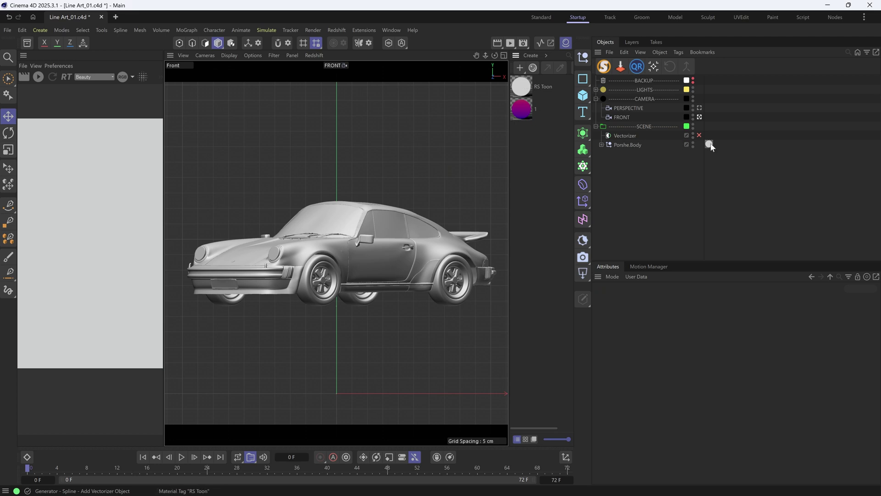
pyautogui.doubleClick(709, 144)
pyautogui.moveTo(163, 241); pyautogui.dragTo(287, 241)
pyautogui.click(38, 77)
# Examine the Toon Material node's base, reflection, rim and emission settings, and the Contour node's external and internal line settings.
pyautogui.click(484, 164)
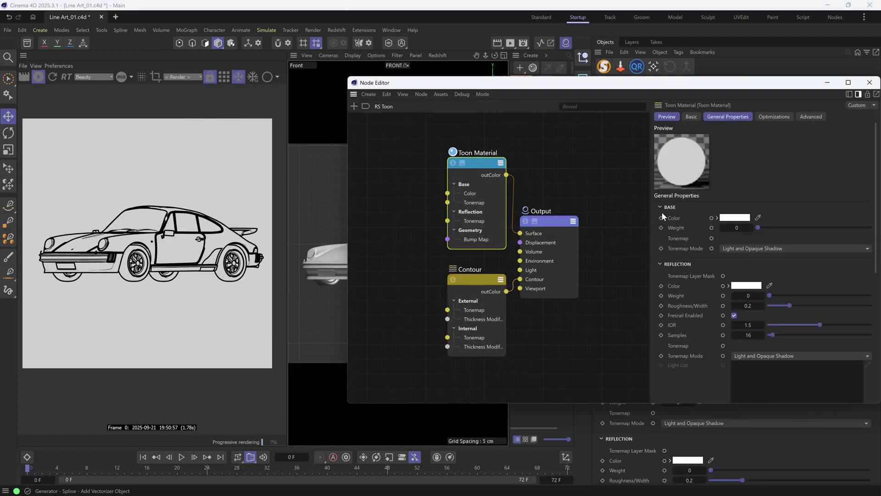
pyautogui.scroll(-5, 693, 286)
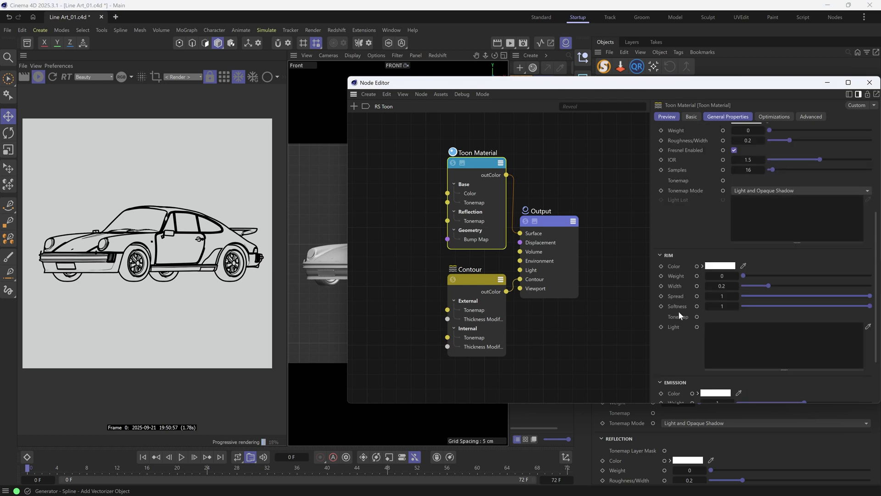
pyautogui.scroll(-3, 679, 317)
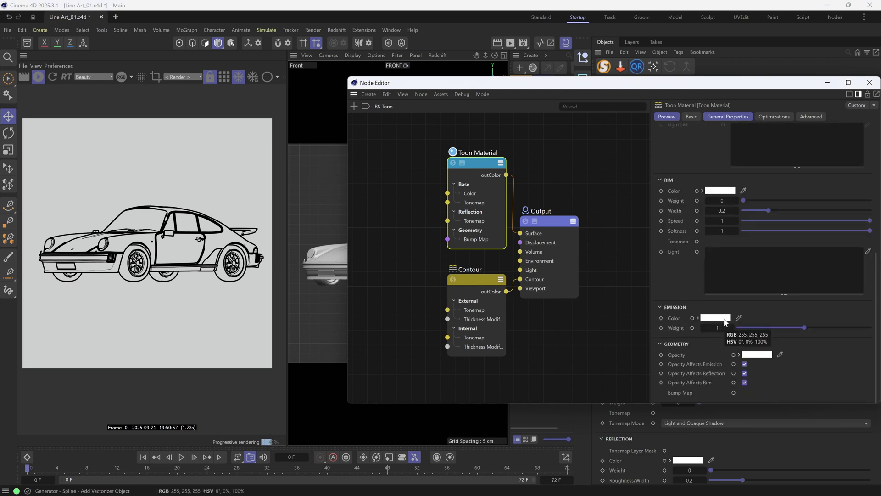
pyautogui.click(470, 285)
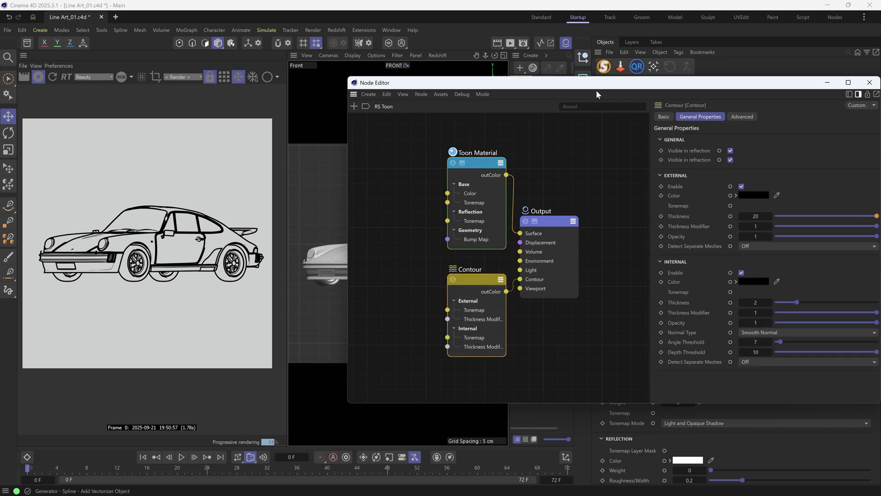
pyautogui.moveTo(596, 87); pyautogui.dragTo(554, 90)
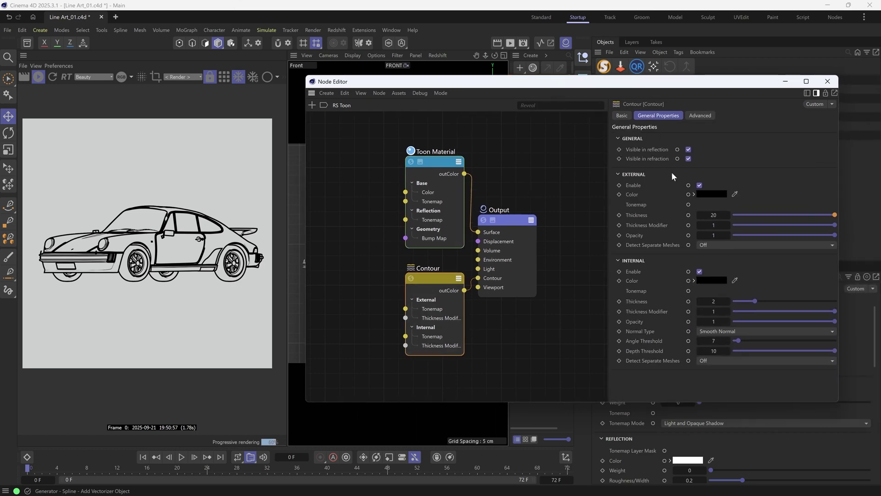
# Try the Contour node with its external and internal contours disabled, re-enable both and close the Node Editor.
pyautogui.click(699, 185)
pyautogui.click(701, 272)
pyautogui.click(701, 271)
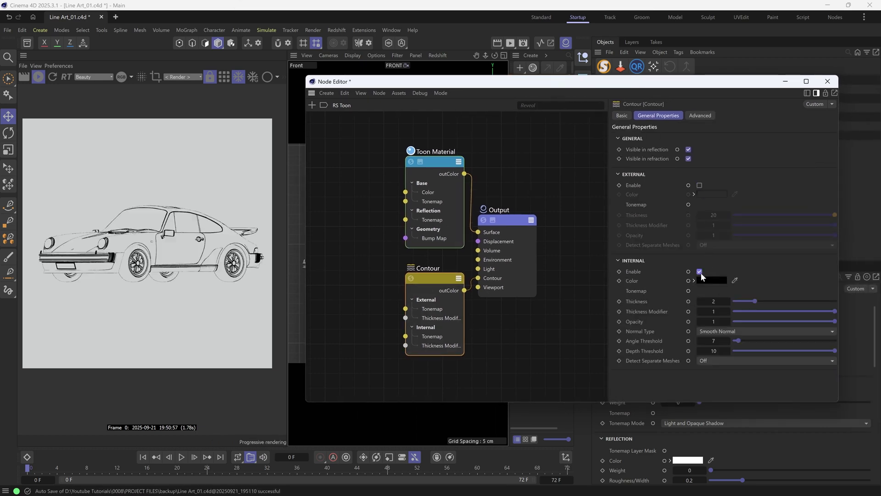
pyautogui.click(700, 186)
pyautogui.click(827, 82)
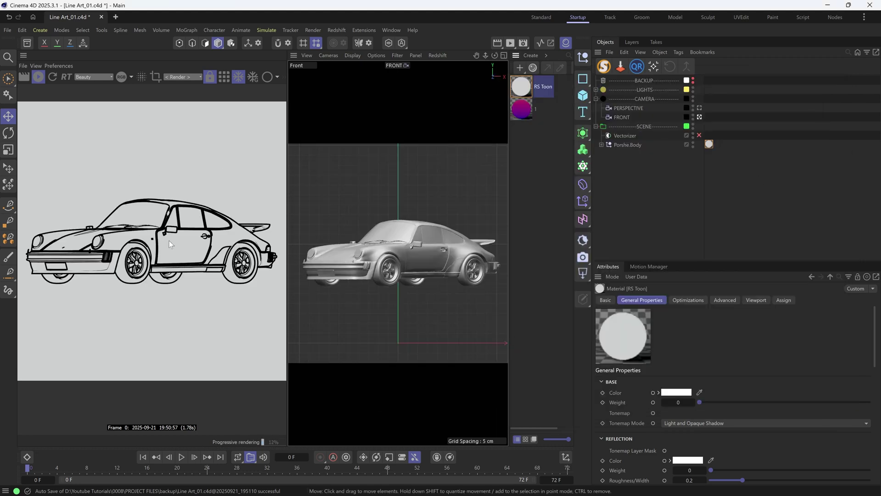
# Stop the live render, hide the Porshe.Body model and re-enable the Vectorizer.
pyautogui.click(38, 77)
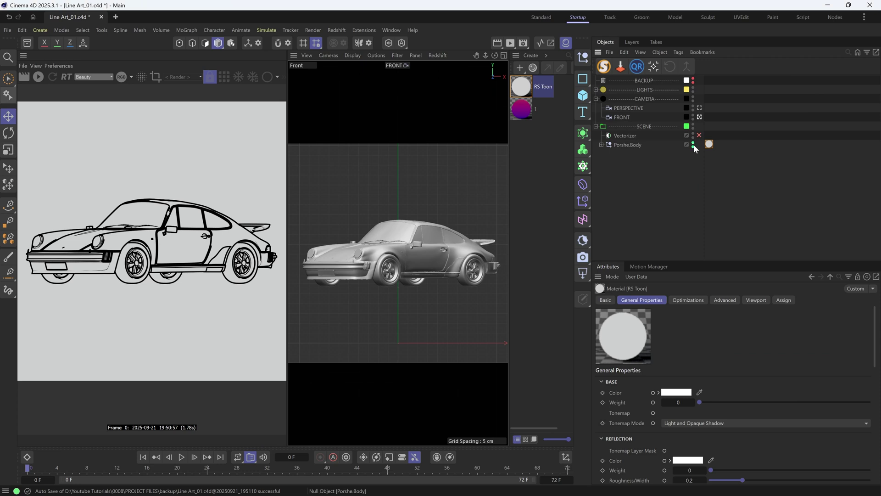
pyautogui.click(694, 144)
pyautogui.click(629, 138)
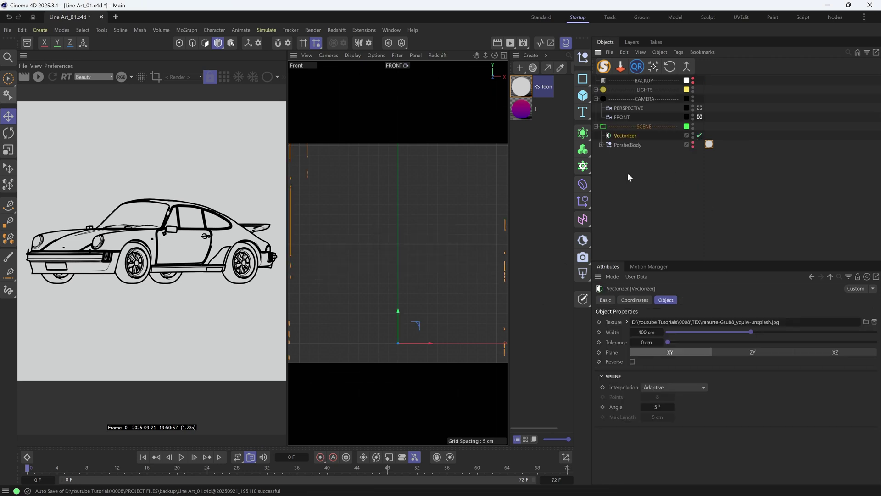
# Load Line Art_00.png into the Vectorizer at a width of 117 cm and raise it into the front camera's frame.
pyautogui.moveTo(717, 325)
pyautogui.mouseDown()
pyautogui.moveTo(723, 332)
pyautogui.moveTo(684, 333)
pyautogui.moveTo(693, 332)
pyautogui.mouseUp()
pyautogui.click(516, 292)
pyautogui.middleClick(413, 315)
pyautogui.middleClick(451, 291)
pyautogui.press('F4')
pyautogui.moveTo(399, 311); pyautogui.dragTo(412, 250)
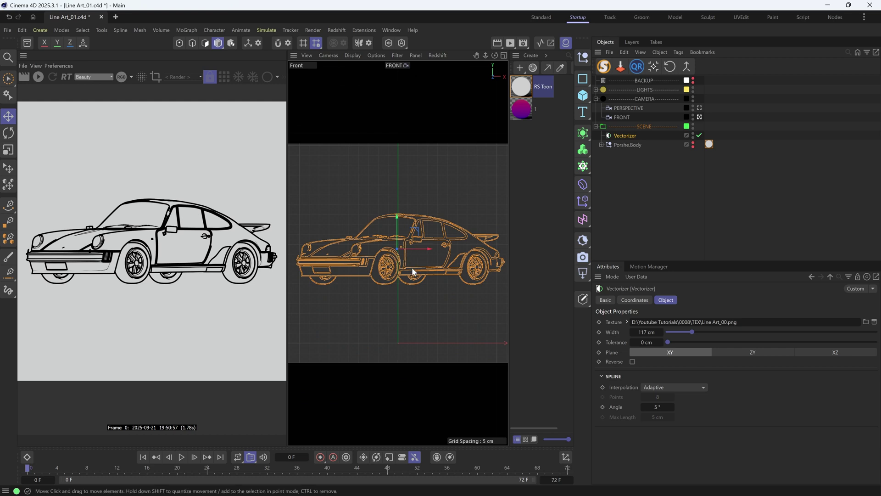
# Examine the traced car splines in an enlarged perspective view, up close around the front wheel.
pyautogui.middleClick(410, 266)
pyautogui.middleClick(382, 231)
pyautogui.scroll(8, 383, 232)
pyautogui.moveTo(287, 291); pyautogui.dragTo(132, 291)
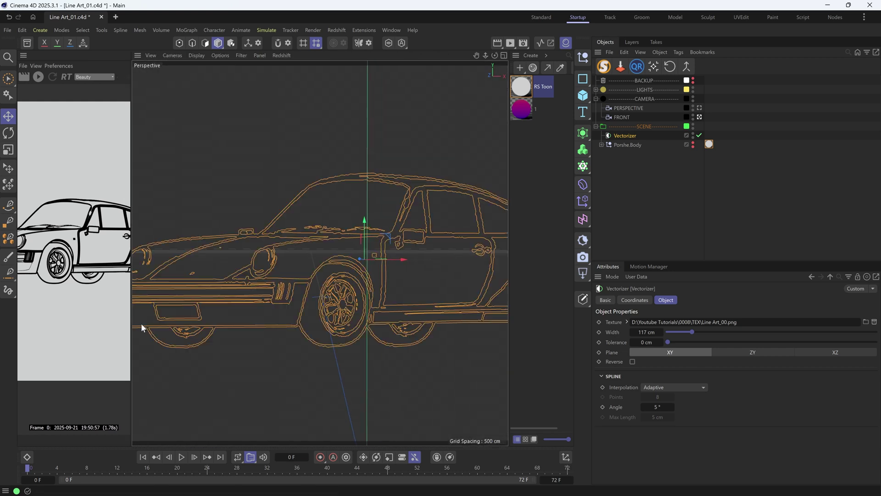
pyautogui.scroll(6, 336, 320)
pyautogui.scroll(1, 307, 347)
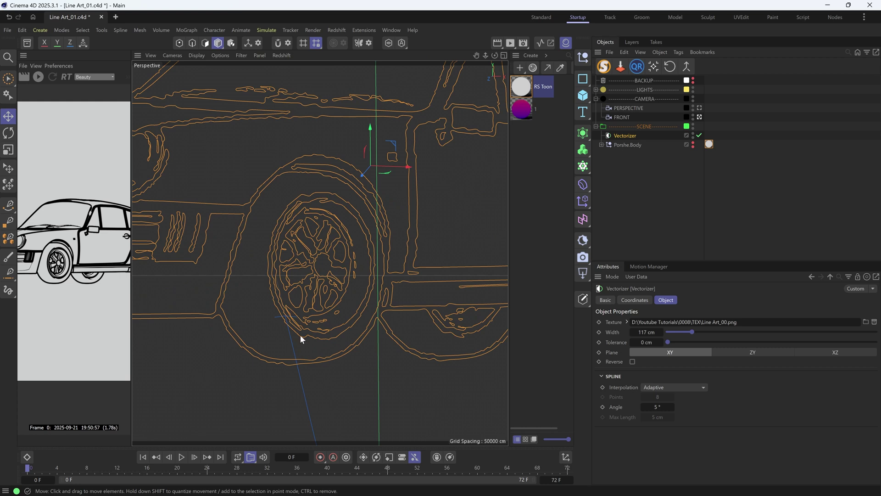
pyautogui.scroll(-4, 275, 312)
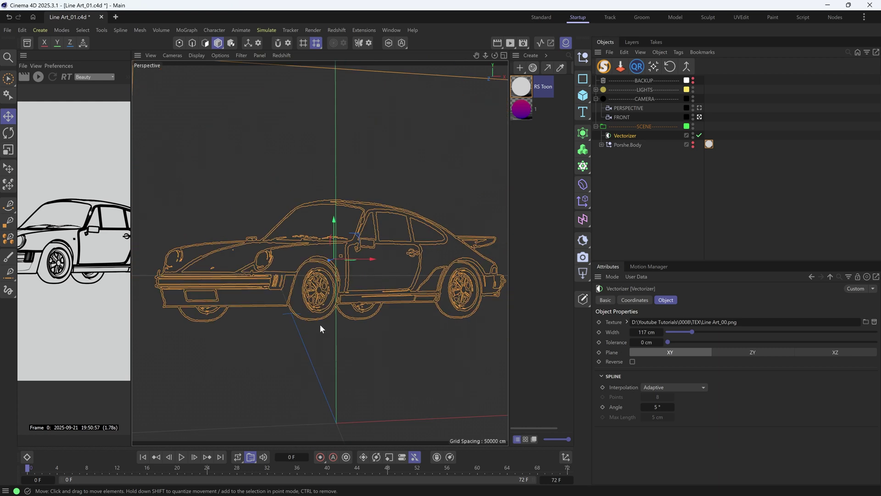
# Try a Vectorizer tolerance of 10 cm, reduce it to 8 cm and set the spline angle to 90°.
pyautogui.moveTo(670, 343); pyautogui.dragTo(687, 343)
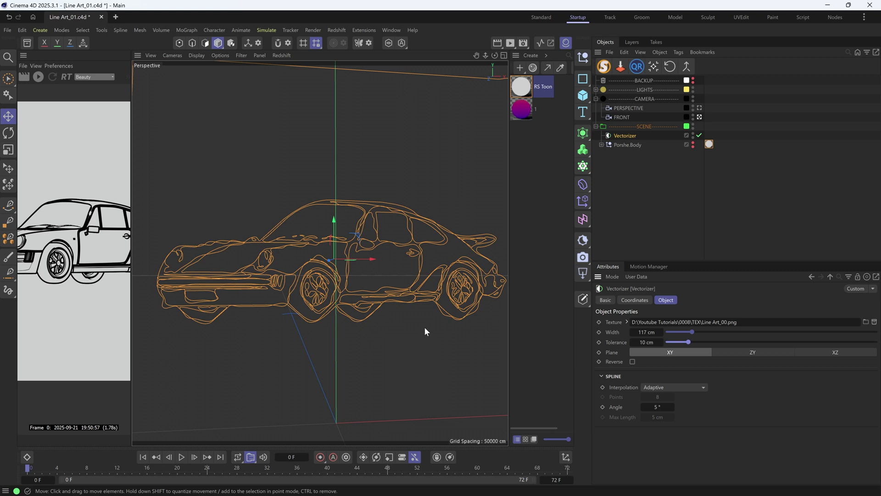
pyautogui.moveTo(694, 342)
pyautogui.mouseDown()
pyautogui.moveTo(850, 348)
pyautogui.moveTo(676, 341)
pyautogui.moveTo(749, 342)
pyautogui.moveTo(684, 342)
pyautogui.mouseUp()
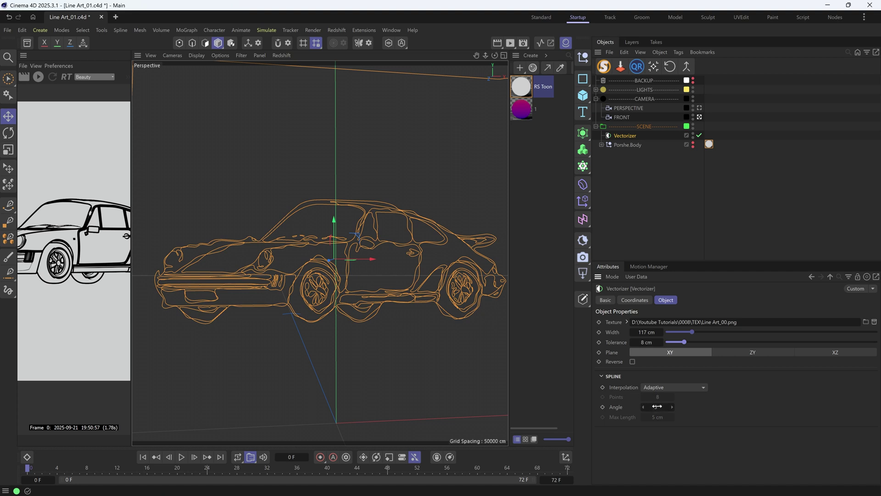
pyautogui.moveTo(657, 406); pyautogui.dragTo(726, 407)
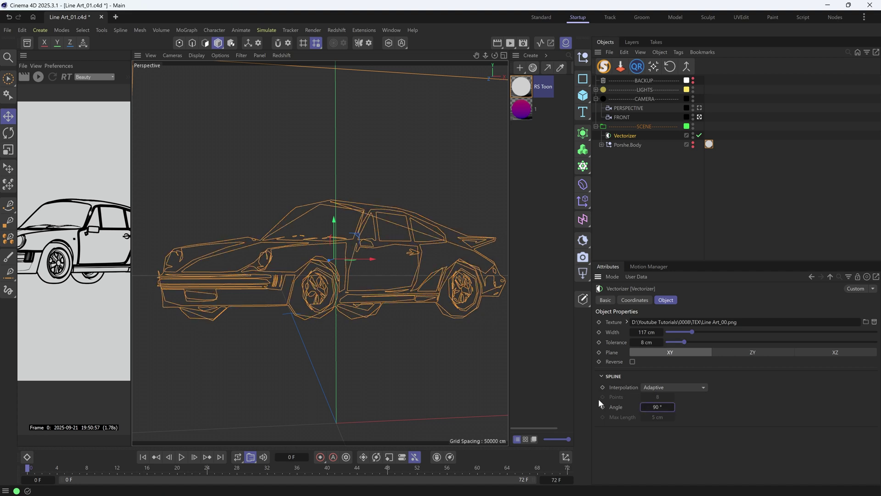
pyautogui.scroll(1, 387, 339)
pyautogui.scroll(-1, 386, 340)
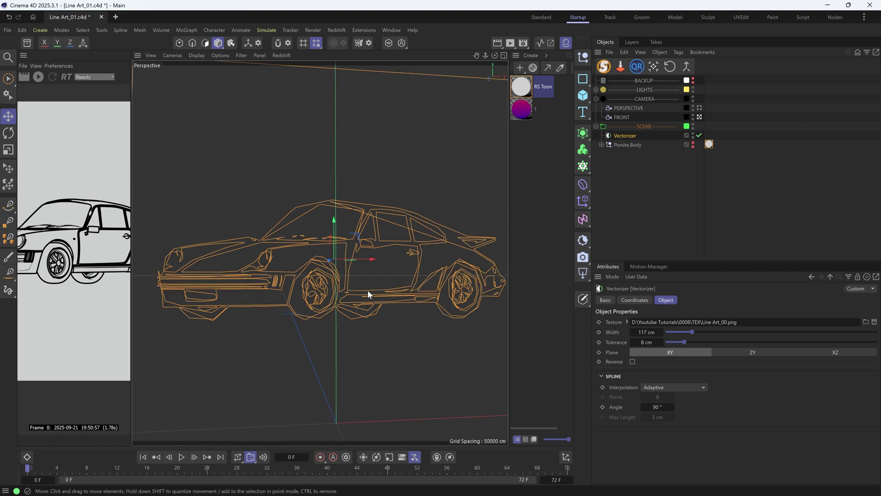
# Try Natural spline interpolation with 0 points on the Vectorizer, and set the interpolation to Off.
pyautogui.click(662, 385)
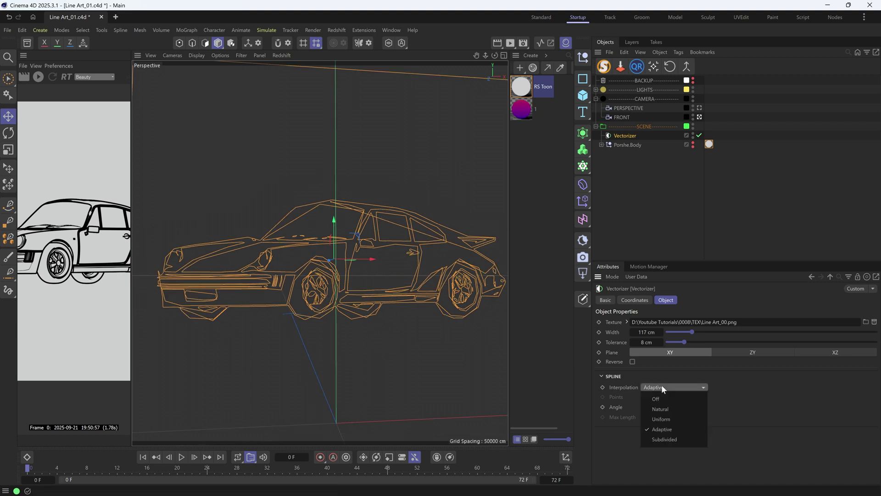
pyautogui.click(660, 408)
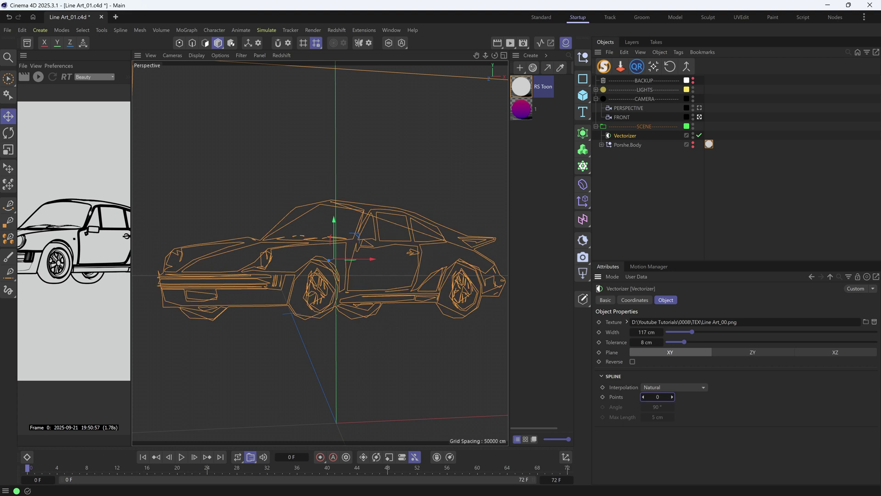
pyautogui.click(688, 386)
pyautogui.click(675, 397)
# Try a tolerance of 43 cm on the Vectorizer and inspect the simplified car outline.
pyautogui.moveTo(682, 340); pyautogui.dragTo(758, 345)
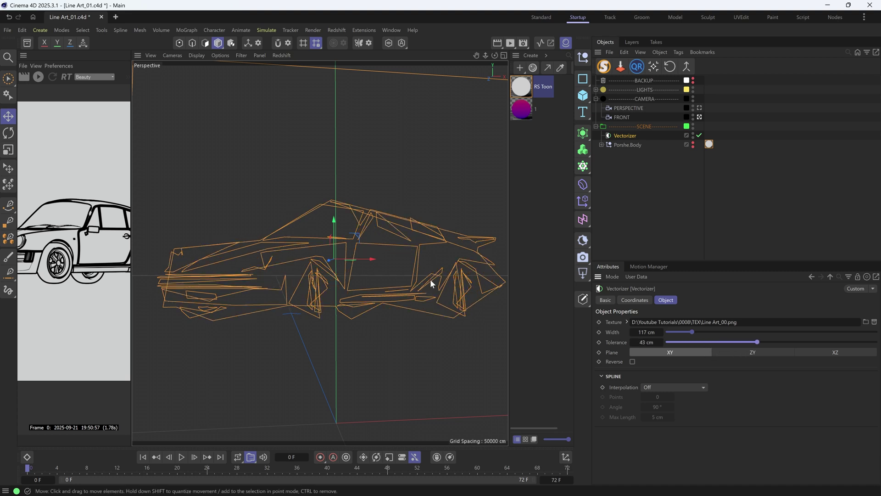
pyautogui.scroll(3, 432, 283)
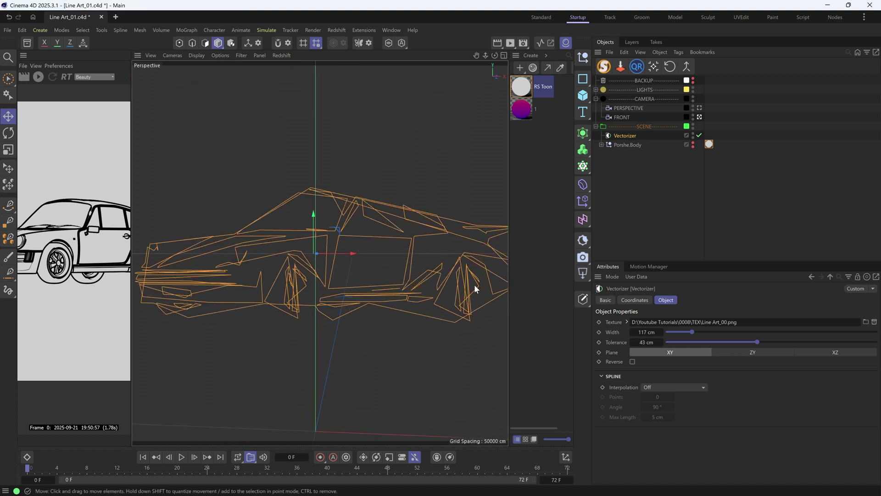
pyautogui.keyDown('alt'); pyautogui.moveTo(461, 284); pyautogui.dragTo(432, 298); pyautogui.keyUp('alt')
# Set the Vectorizer's tolerance to 6 cm and show the front and perspective views side by side.
pyautogui.moveTo(757, 342); pyautogui.dragTo(681, 342)
pyautogui.keyDown('alt'); pyautogui.moveTo(382, 267); pyautogui.dragTo(369, 271); pyautogui.keyUp('alt')
pyautogui.keyDown('alt'); pyautogui.moveTo(432, 306); pyautogui.dragTo(423, 312, button='middle'); pyautogui.keyUp('alt')
pyautogui.scroll(-2, 365, 326)
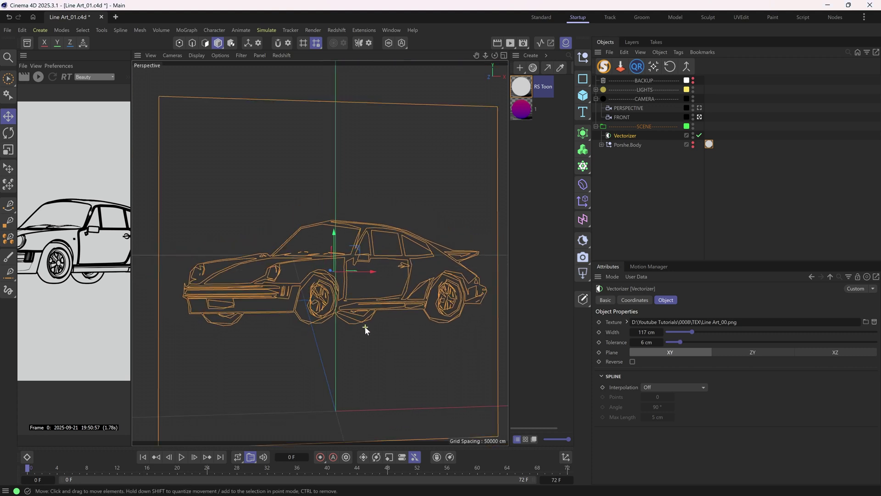
pyautogui.middleClick(476, 306)
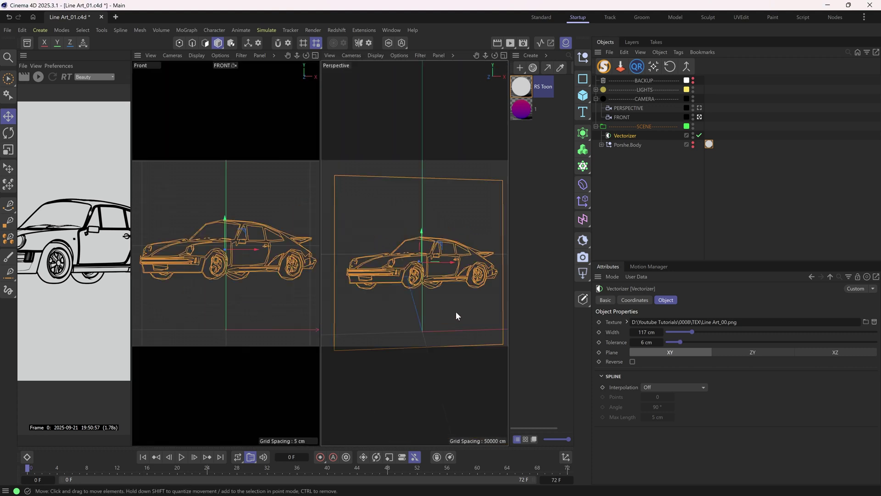
# Widen the render view and add a Redshift RS Object tag to the Vectorizer.
pyautogui.middleClick(290, 342)
pyautogui.moveTo(132, 299); pyautogui.dragTo(333, 301)
pyautogui.hotkey('shift', 'c')
pyautogui.write('RS OB')
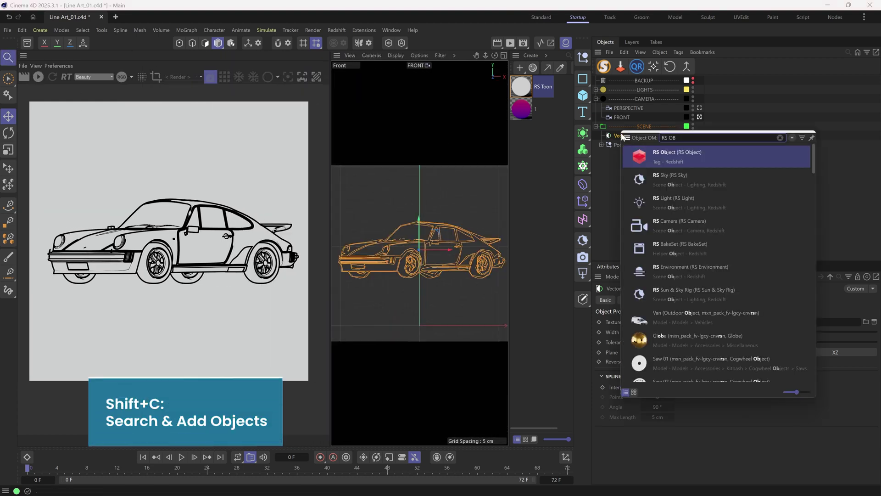
pyautogui.click(663, 157)
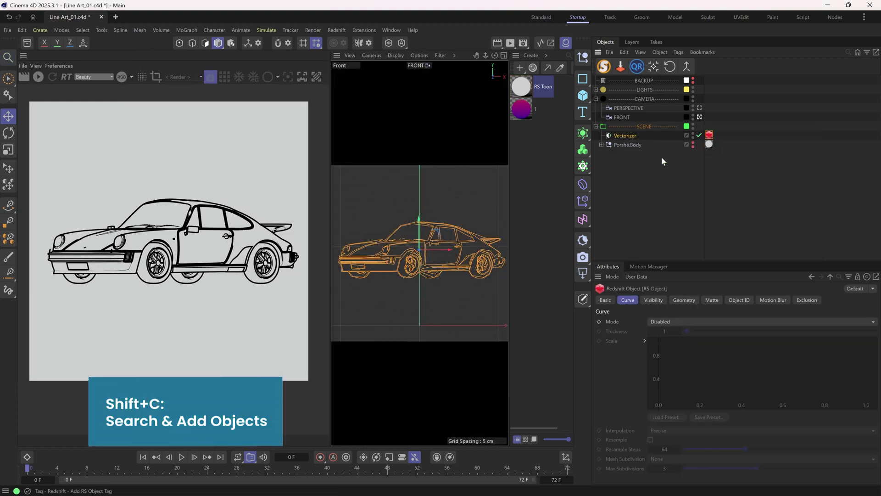
# Set the RS Object tag's curve mode to Cylinders and start the live render.
pyautogui.click(679, 321)
pyautogui.click(671, 365)
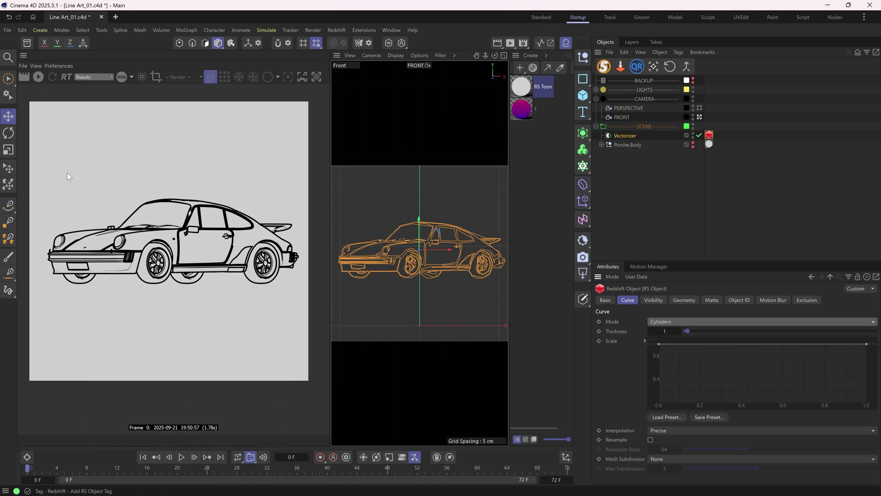
pyautogui.click(39, 77)
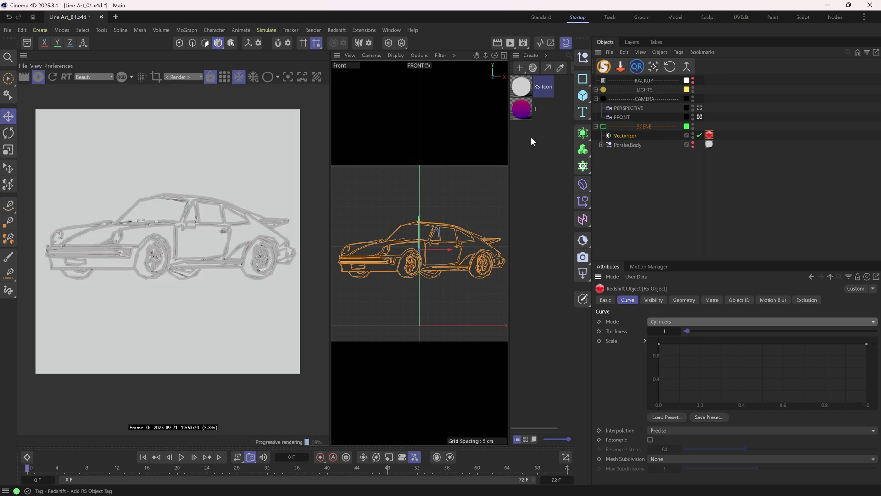
# Inspect material 1's RS Standard emission settings and the Ramp driving its emission color.
pyautogui.doubleClick(524, 108)
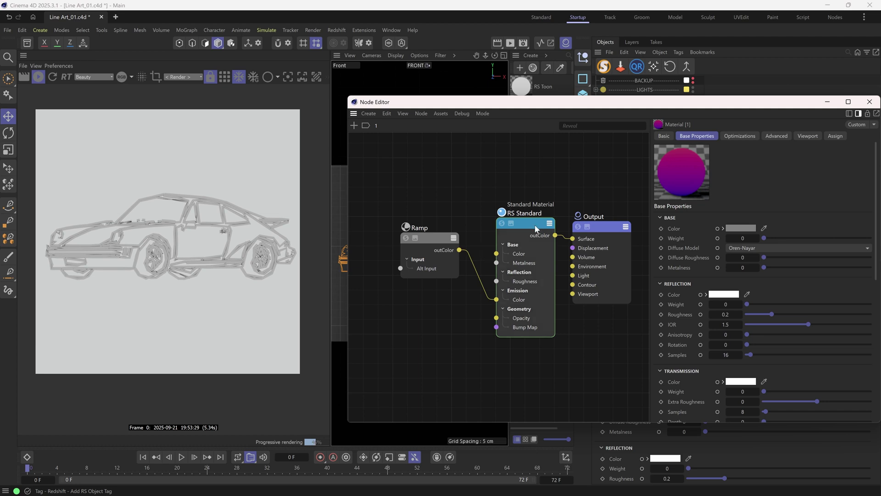
pyautogui.moveTo(535, 224); pyautogui.dragTo(533, 210)
pyautogui.scroll(-15, 704, 265)
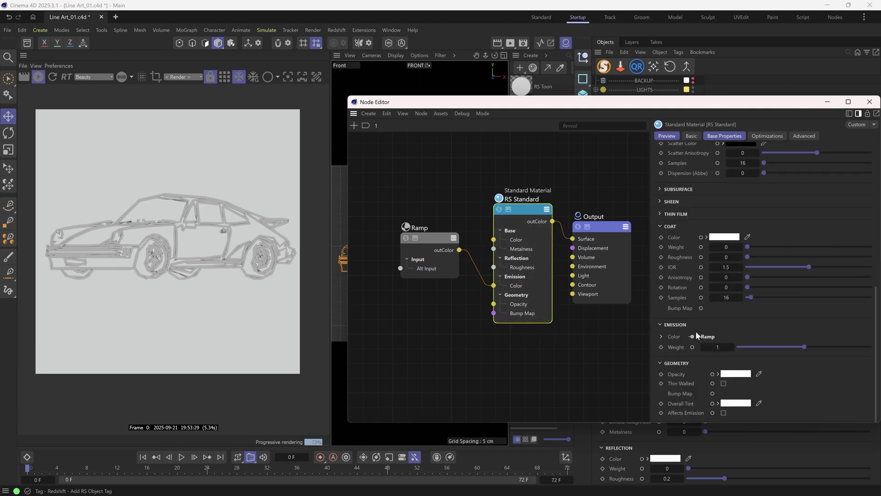
pyautogui.click(691, 336)
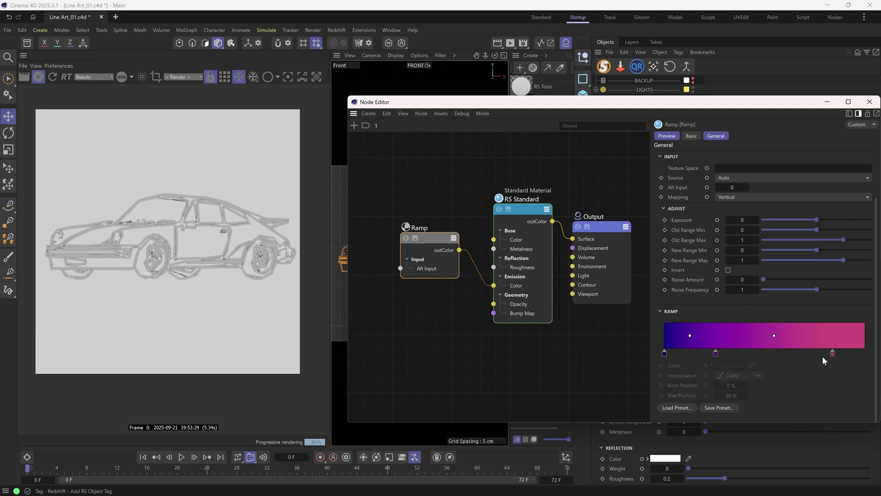
# Apply material 1 to the Vectorizer and check the colored lines in the render.
pyautogui.click(869, 102)
pyautogui.moveTo(620, 145); pyautogui.dragTo(621, 136)
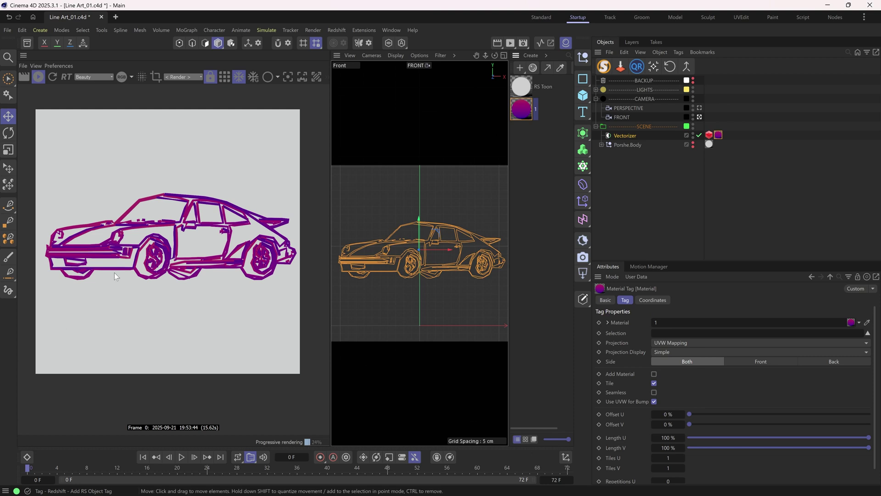
pyautogui.scroll(1, 208, 237)
pyautogui.scroll(1, 183, 249)
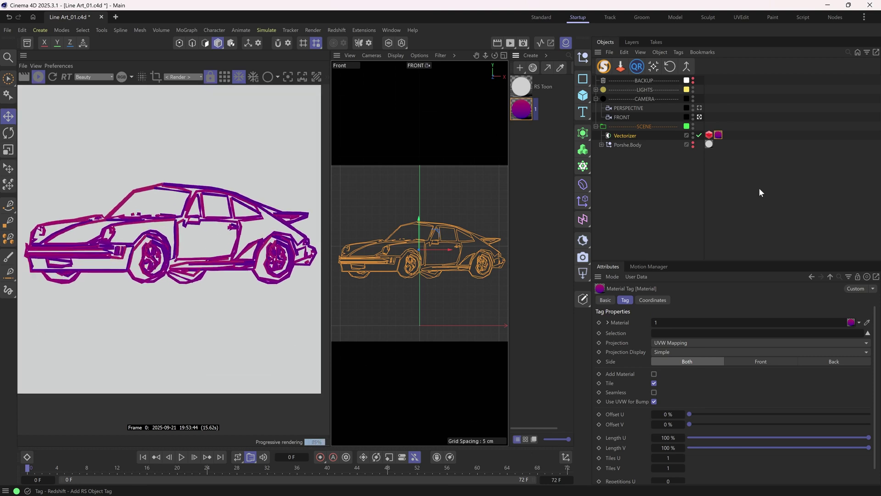
# Add a second Ramp node to material 1 and connect it to the RS Standard Opacity input.
pyautogui.doubleClick(522, 109)
pyautogui.click(445, 326)
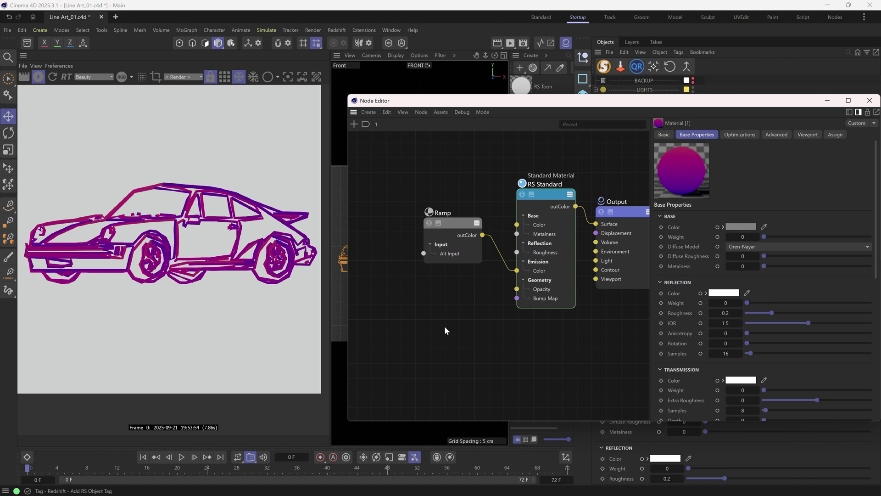
pyautogui.hotkey('shift', 'c')
pyautogui.write('RAMP')
pyautogui.click(491, 255)
pyautogui.moveTo(475, 341); pyautogui.dragTo(518, 289)
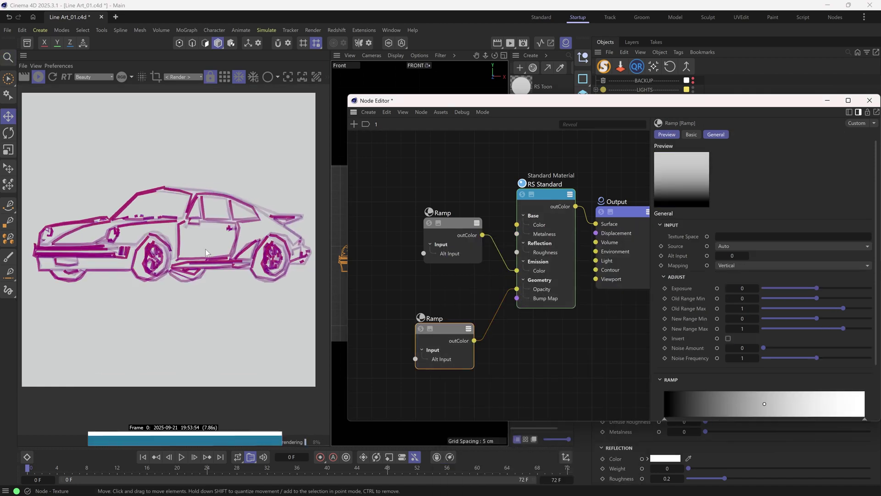
pyautogui.scroll(-3, 715, 303)
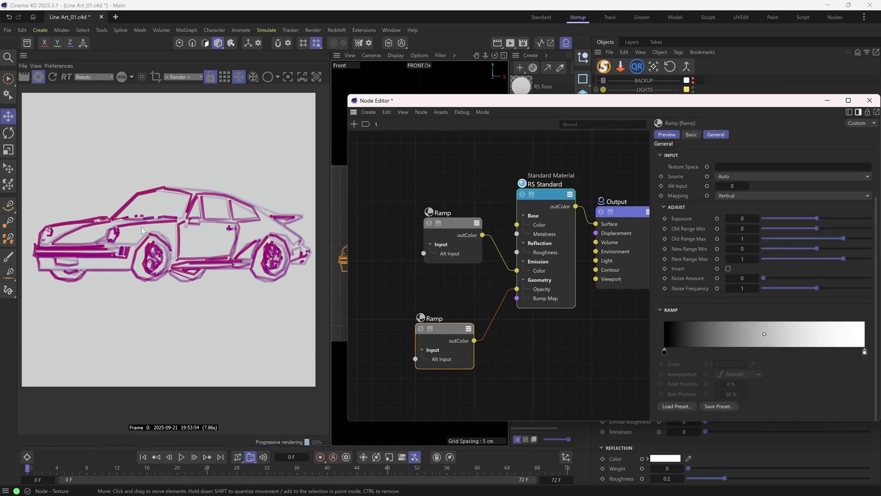
pyautogui.scroll(1, 274, 226)
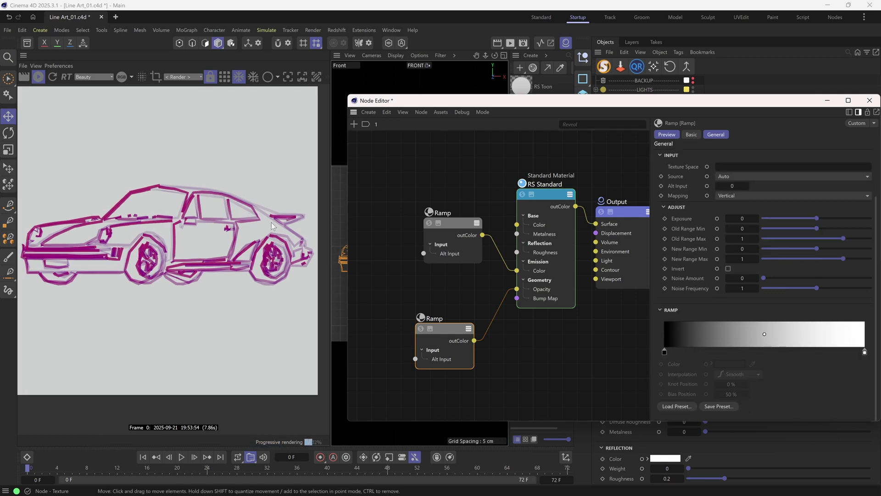
pyautogui.scroll(-1, 296, 254)
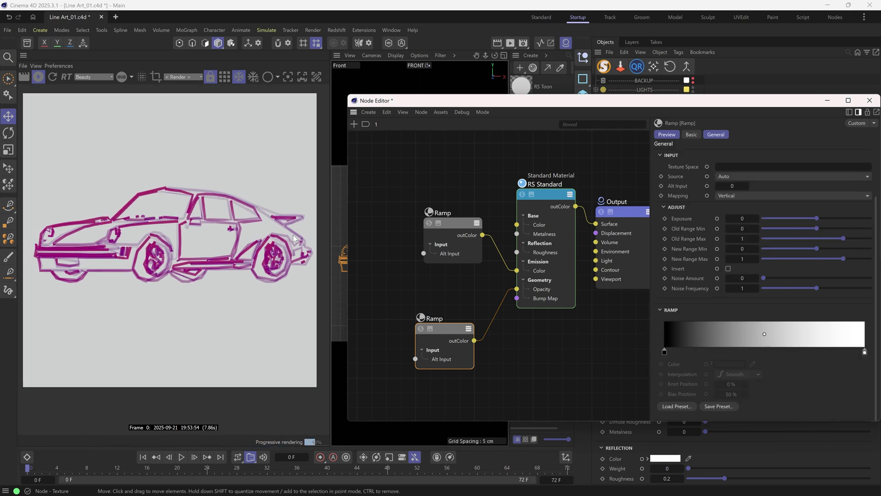
# Change the opacity ramp's knot at 0 % to gray and close the Node Editor.
pyautogui.click(665, 352)
pyautogui.doubleClick(665, 352)
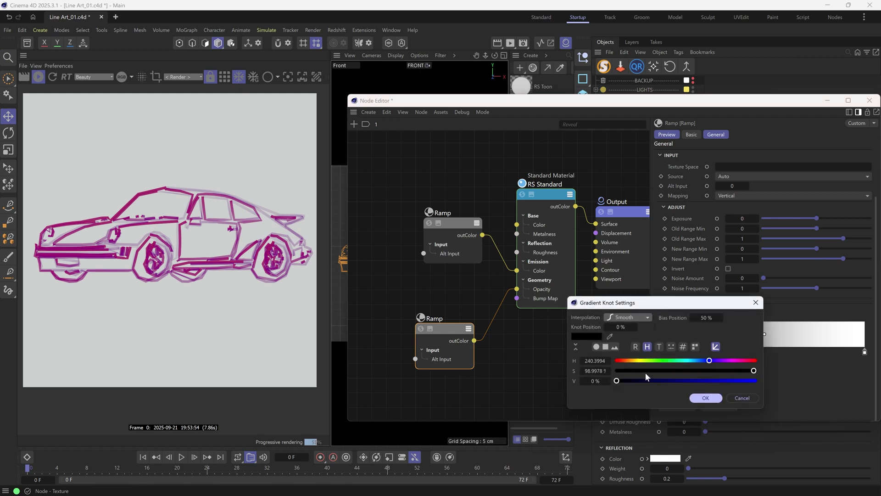
pyautogui.moveTo(638, 371); pyautogui.dragTo(622, 380)
pyautogui.click(718, 397)
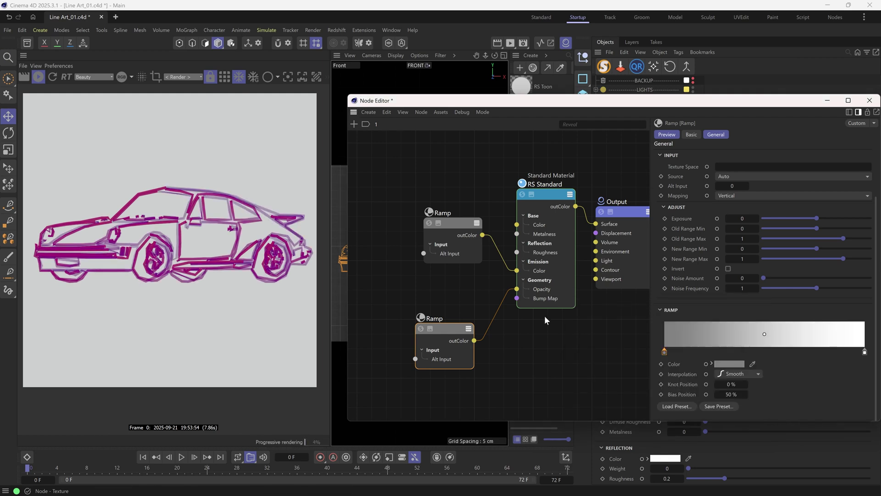
pyautogui.click(870, 100)
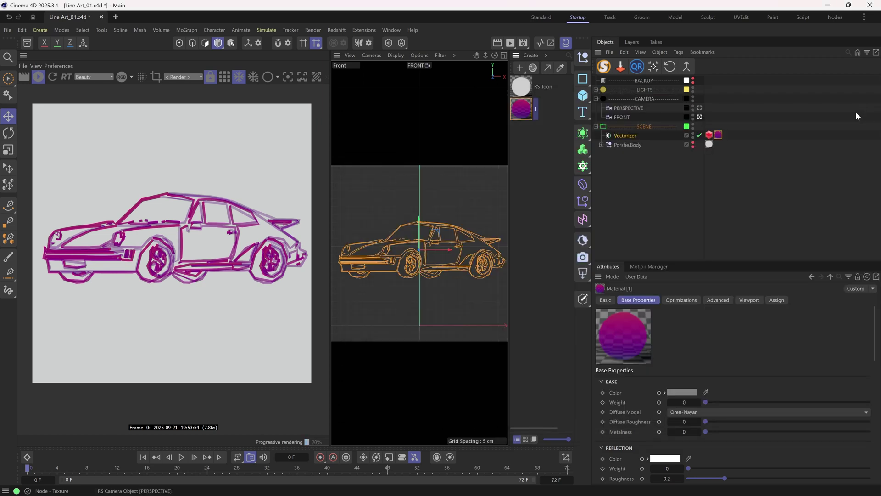
# Add two lowered points to the thickness scale curve on the Vectorizer's RS Object tag and check the render.
pyautogui.click(709, 135)
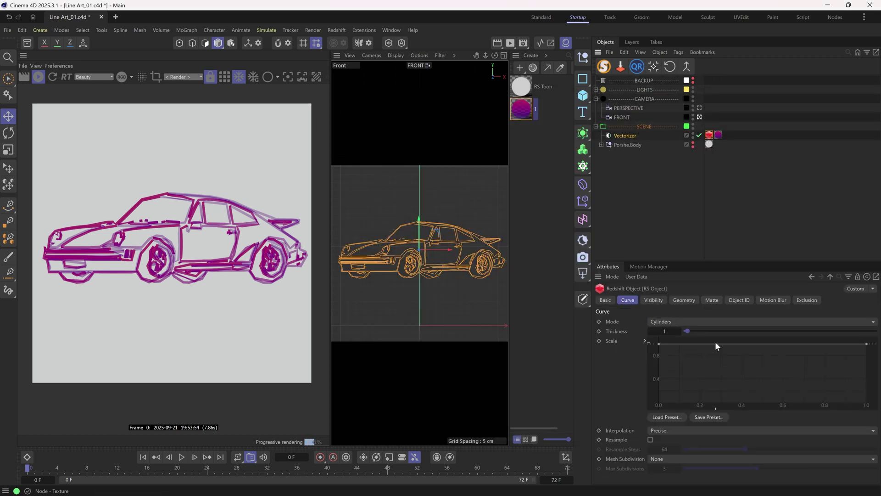
pyautogui.keyDown('ctrl'); pyautogui.moveTo(715, 343); pyautogui.dragTo(717, 377); pyautogui.keyUp('ctrl')
pyautogui.keyDown('ctrl'); pyautogui.click(795, 359); pyautogui.keyUp('ctrl')
pyautogui.moveTo(795, 360); pyautogui.dragTo(798, 398)
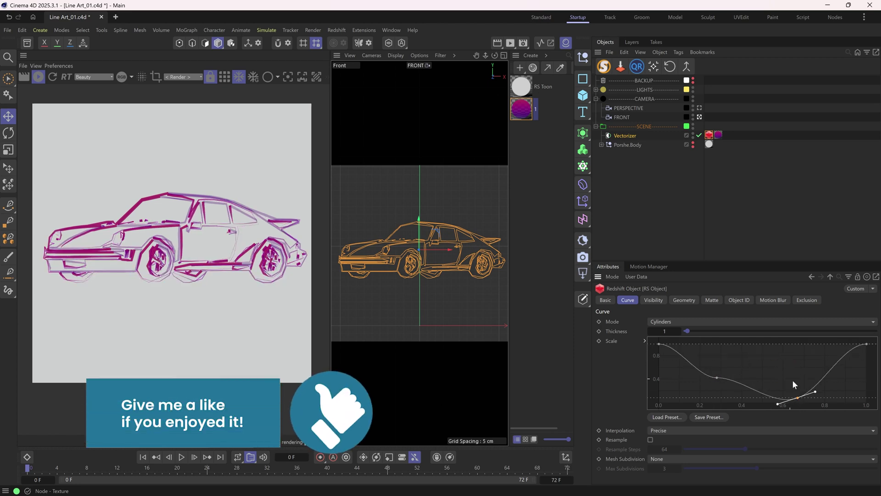
pyautogui.scroll(3, 235, 233)
pyautogui.scroll(-3, 233, 261)
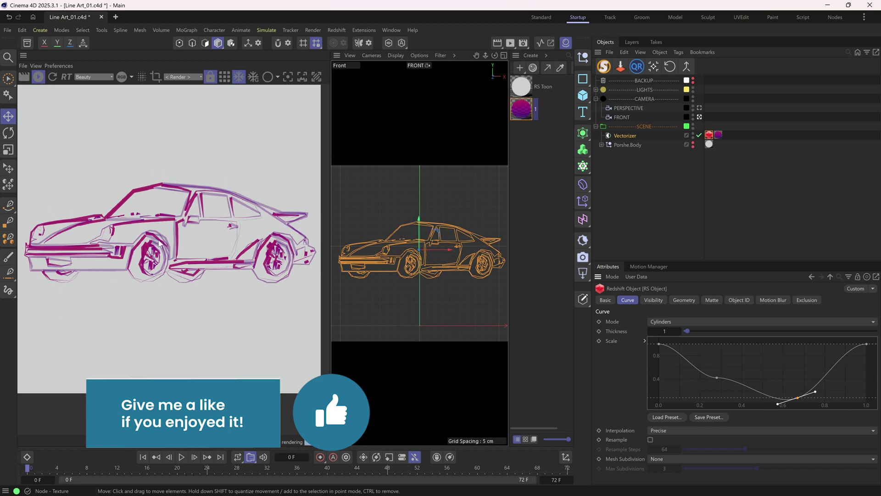
# Load the wavy, multi-peak custom spline preset into the tag's scale curve and check the lines in the render.
pyautogui.click(654, 418)
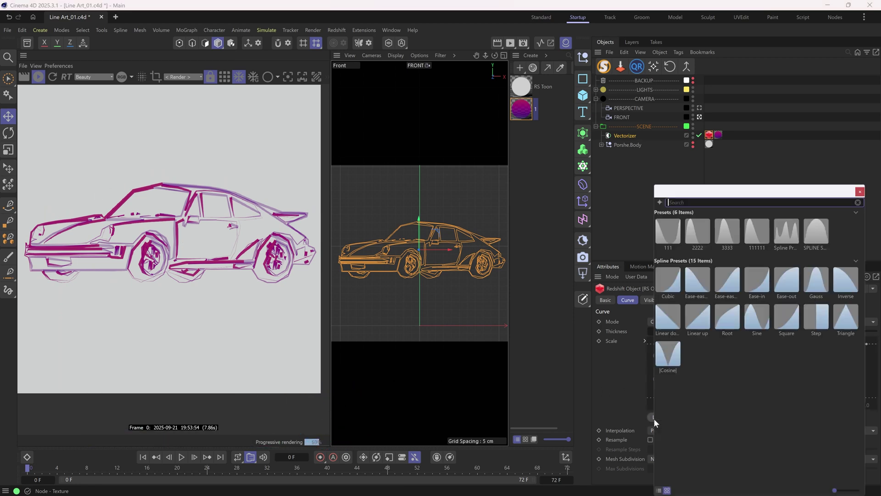
pyautogui.click(786, 238)
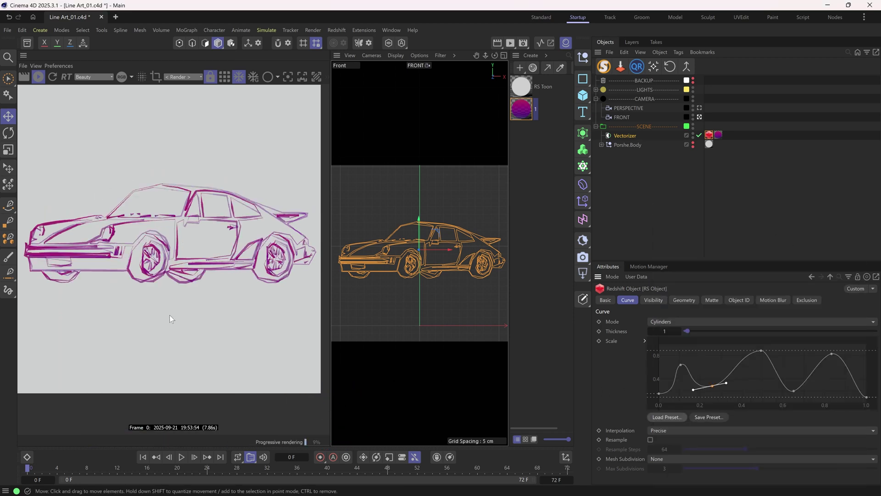
pyautogui.scroll(-1, 169, 315)
pyautogui.scroll(2, 159, 219)
pyautogui.scroll(-2, 134, 200)
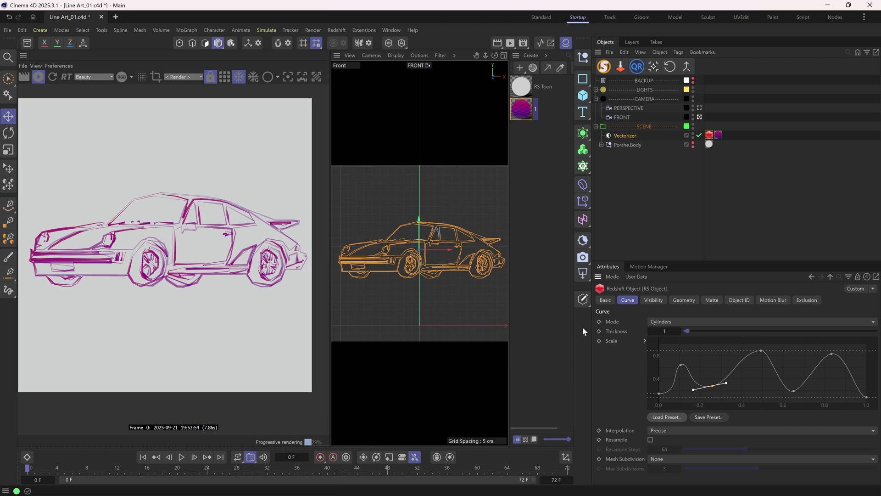
# Set the curve thickness on the Vectorizer's RS Object tag to 0.8.
pyautogui.click(670, 330)
pyautogui.press('Return')
pyautogui.scroll(-1, 147, 328)
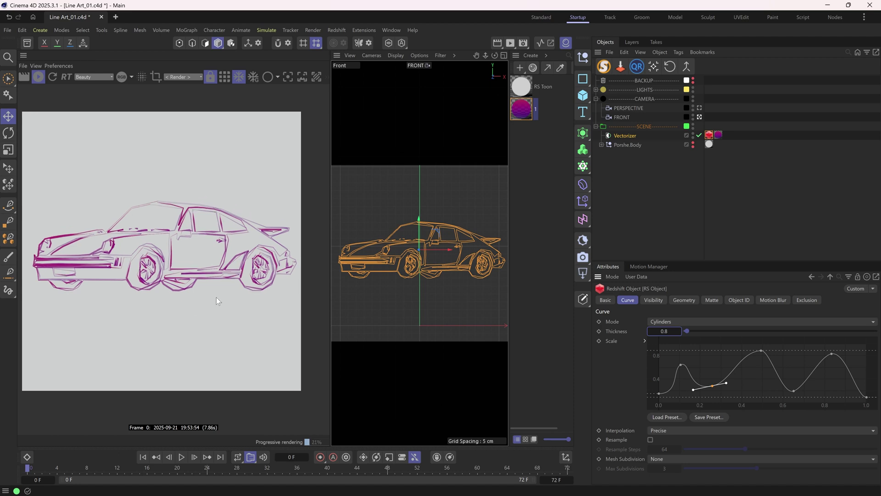
# Show the perspective view, duplicate the Vectorizer and hide the original.
pyautogui.middleClick(457, 252)
pyautogui.middleClick(457, 252)
pyautogui.keyDown('alt'); pyautogui.moveTo(419, 252); pyautogui.dragTo(441, 315); pyautogui.keyUp('alt')
pyautogui.keyDown('ctrl'); pyautogui.moveTo(624, 137); pyautogui.dragTo(624, 131); pyautogui.keyUp('ctrl')
pyautogui.click(693, 143)
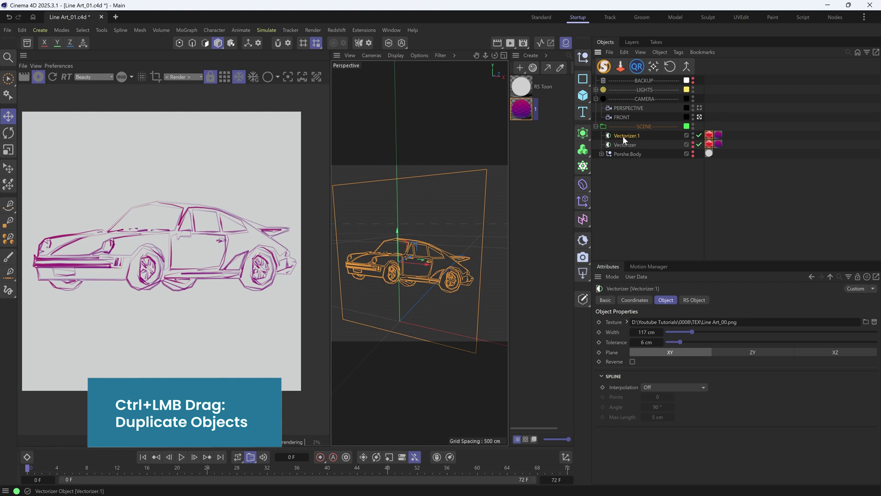
# Duplicate material 1, assign the copy to the duplicated Vectorizer and rename it 2.
pyautogui.keyDown('ctrl'); pyautogui.moveTo(525, 108); pyautogui.dragTo(721, 136); pyautogui.keyUp('ctrl')
pyautogui.doubleClick(535, 130)
pyautogui.write('2')
pyautogui.click(544, 159)
# Load a blue gradient preset into the emission color Ramp of material 2.
pyautogui.doubleClick(522, 131)
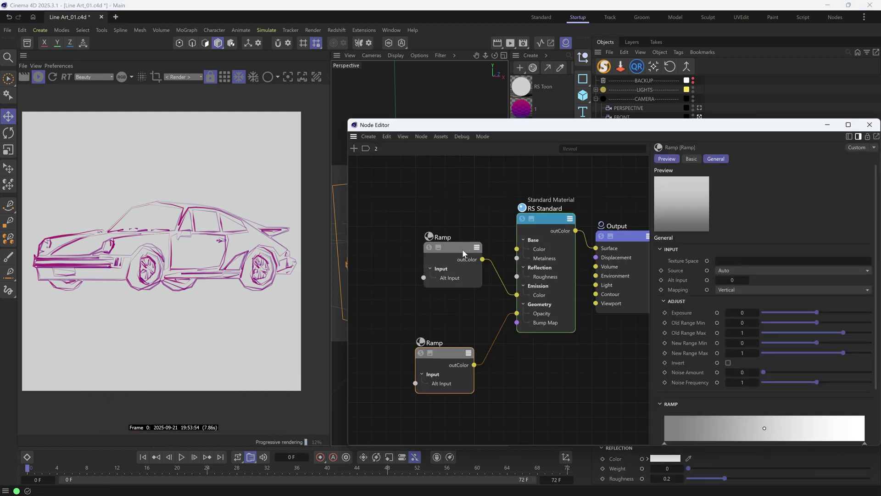
pyautogui.scroll(-1, 721, 367)
pyautogui.click(682, 431)
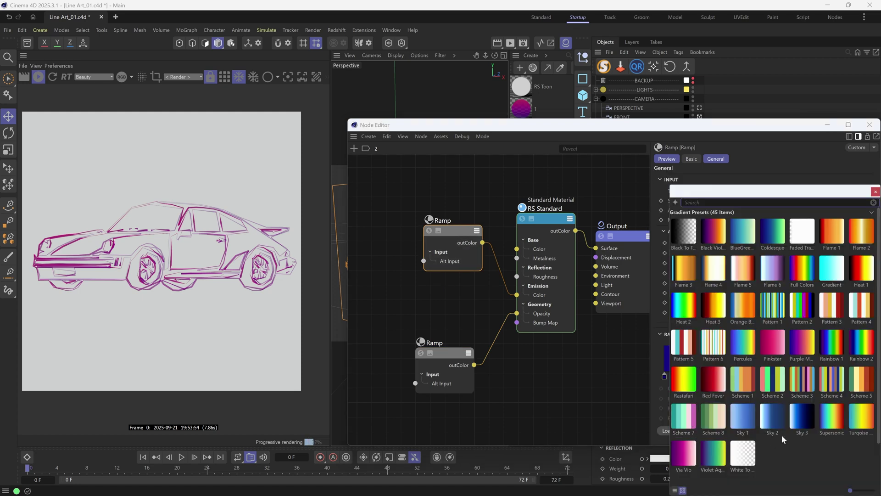
pyautogui.click(849, 383)
# Simplify the blue emission ramp by deleting three knots and moving two others, one to the gradient's end.
pyautogui.click(865, 378)
pyautogui.press('Delete')
pyautogui.click(811, 378)
pyautogui.press('Delete')
pyautogui.moveTo(759, 377); pyautogui.dragTo(865, 378)
pyautogui.click(665, 376)
pyautogui.press('Delete')
pyautogui.moveTo(683, 378); pyautogui.dragTo(779, 381)
pyautogui.click(453, 355)
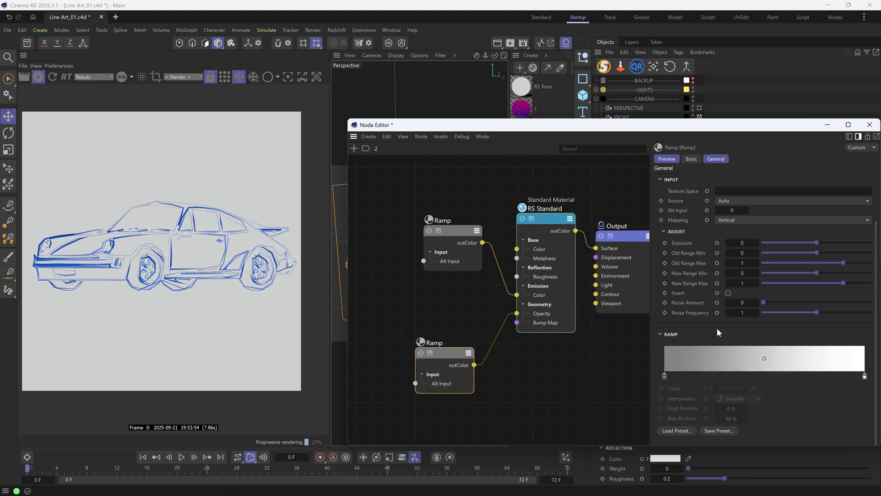
pyautogui.click(870, 125)
# Set the curve thickness on the duplicated Vectorizer's RS Object tag to 8.
pyautogui.click(709, 135)
pyautogui.doubleClick(666, 332)
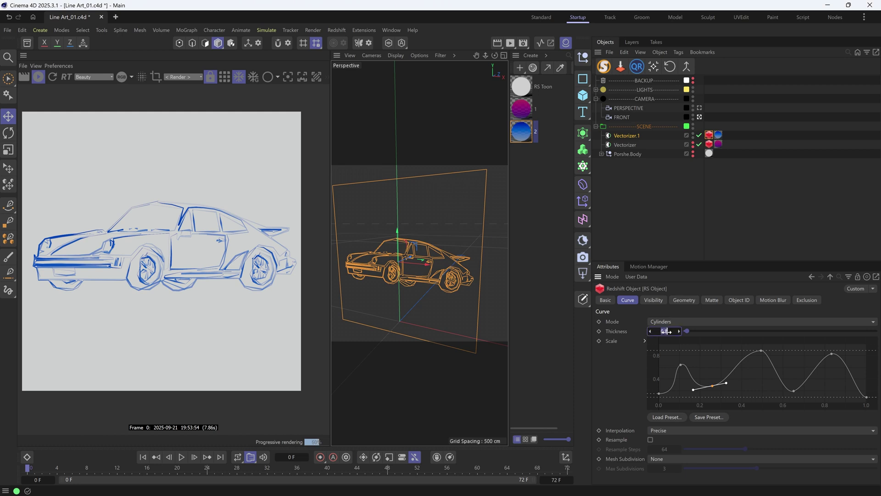
pyautogui.write('8')
pyautogui.press('Return')
# Raise the duplicated Vectorizer's tolerance to 38 cm.
pyautogui.click(627, 136)
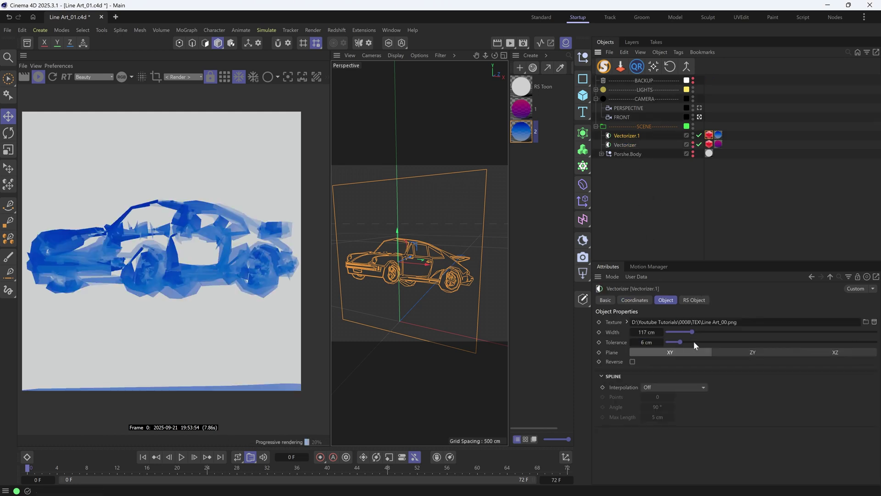
pyautogui.moveTo(693, 341); pyautogui.dragTo(746, 341)
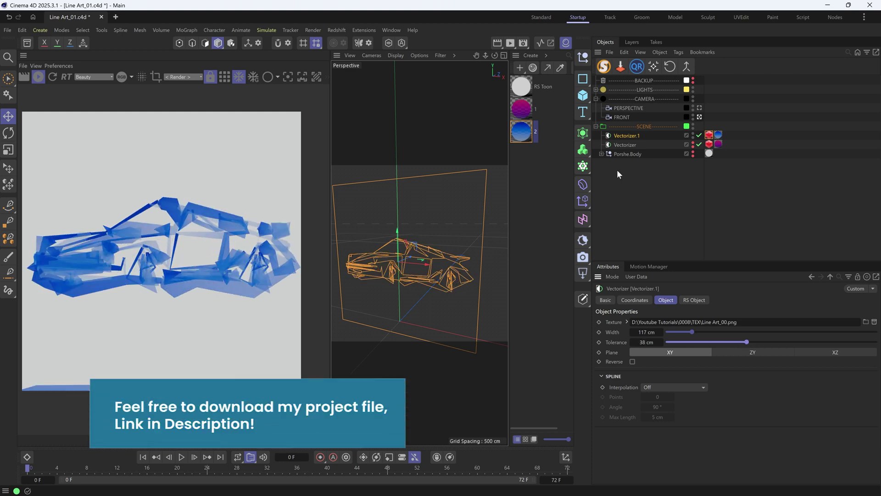
pyautogui.click(709, 134)
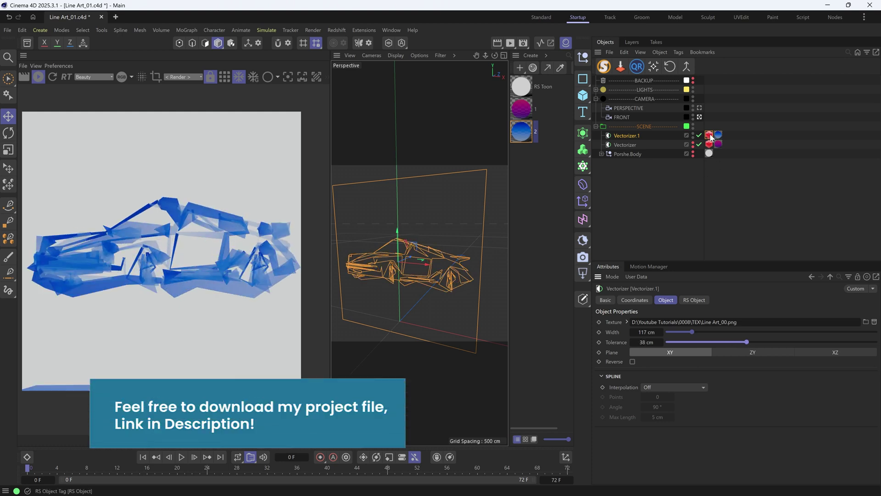
# Change the knot at 100 % on material 2's opacity ramp to black and check the soft strokes in the render.
pyautogui.doubleClick(522, 131)
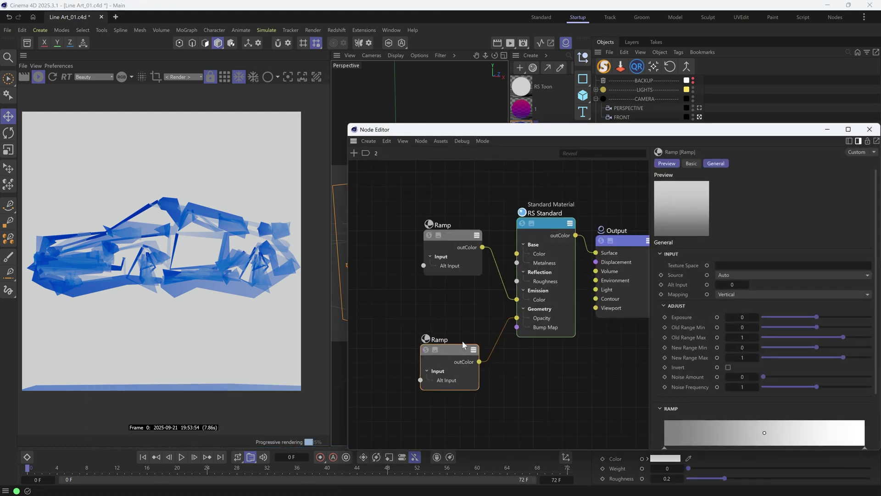
pyautogui.moveTo(465, 339); pyautogui.dragTo(465, 337)
pyautogui.scroll(-2, 726, 361)
pyautogui.click(865, 395)
pyautogui.doubleClick(865, 395)
pyautogui.moveTo(731, 426); pyautogui.dragTo(628, 428)
pyautogui.click(716, 439)
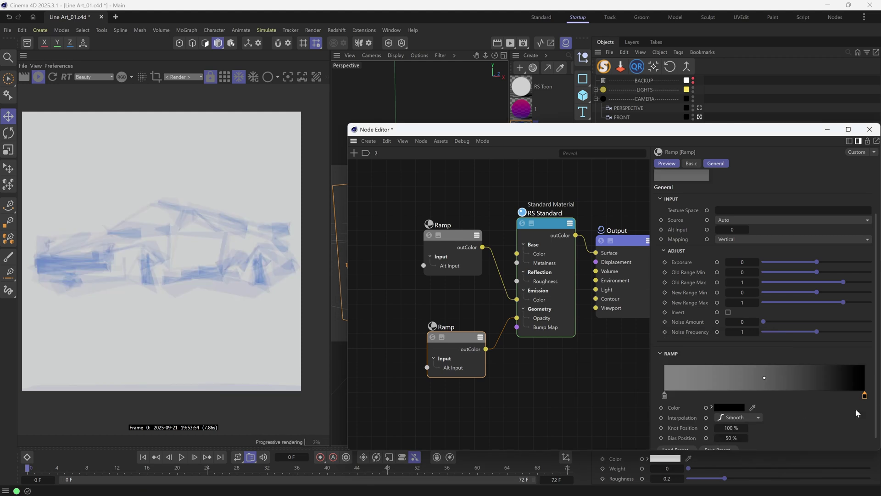
pyautogui.scroll(2, 107, 251)
pyautogui.scroll(-1, 321, 292)
pyautogui.scroll(2, 308, 282)
pyautogui.scroll(-1, 215, 271)
pyautogui.scroll(-2, 197, 267)
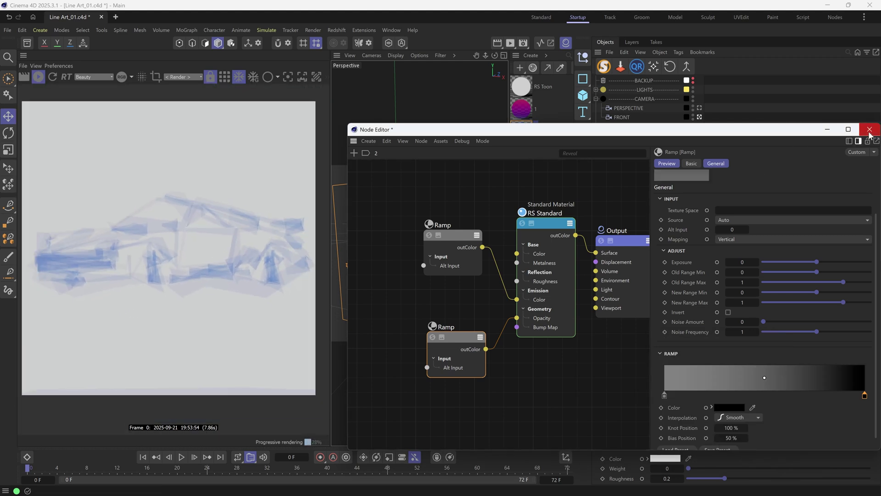
# Duplicate Vectorizer.1 and disable the two existing Vectorizers so only the new copy is active.
pyautogui.click(870, 129)
pyautogui.click(697, 145)
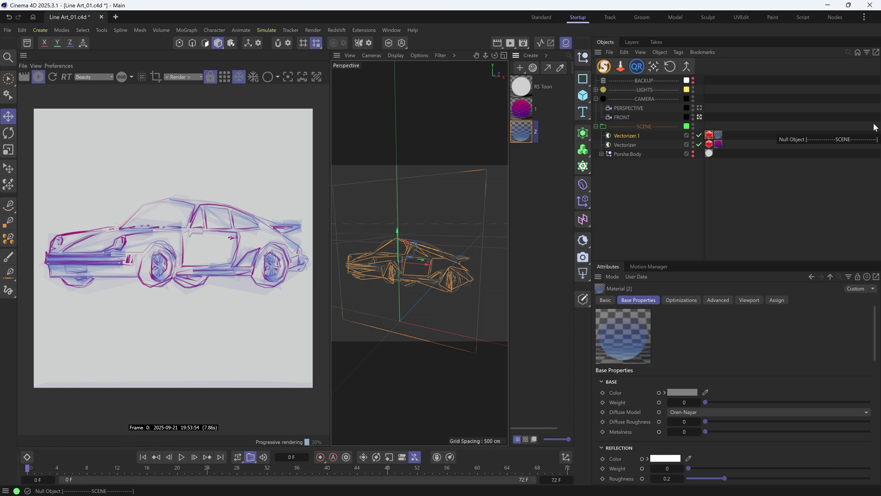
pyautogui.moveTo(632, 136); pyautogui.dragTo(632, 132)
pyautogui.moveTo(699, 146); pyautogui.dragTo(699, 154)
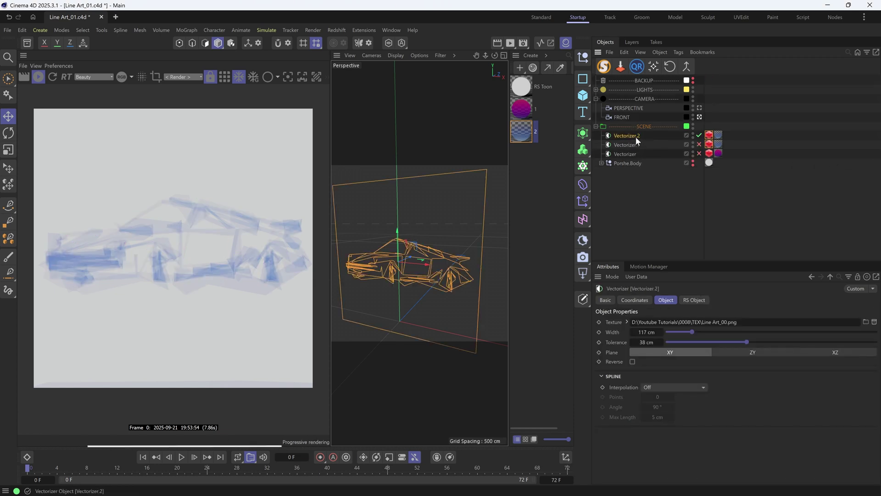
# Duplicate material 1 as material 3 and assign it to Vectorizer.2 in place of material 2.
pyautogui.keyDown('ctrl'); pyautogui.moveTo(517, 111); pyautogui.dragTo(539, 173); pyautogui.keyUp('ctrl')
pyautogui.click(530, 176)
pyautogui.moveTo(709, 135); pyautogui.dragTo(718, 135)
# Load a magenta-orange-yellow gradient preset on the emission color ramp of material 3.
pyautogui.doubleClick(524, 153)
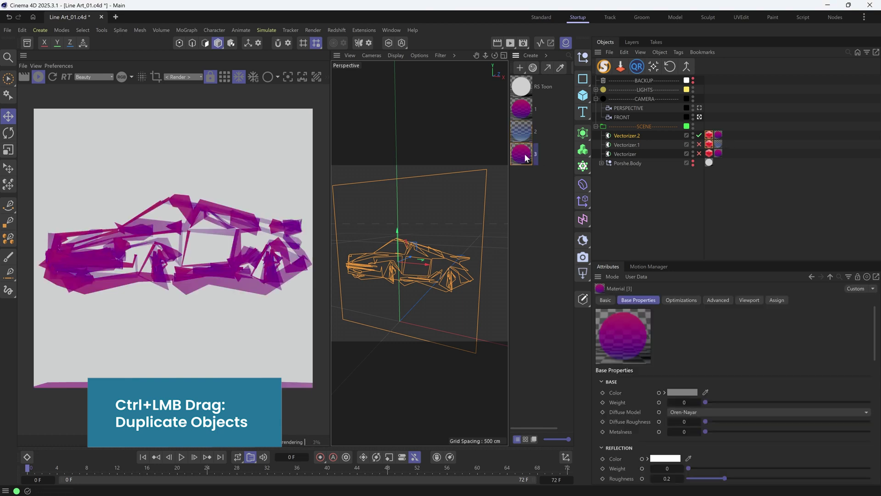
pyautogui.click(462, 275)
pyautogui.scroll(-3, 714, 397)
pyautogui.click(688, 454)
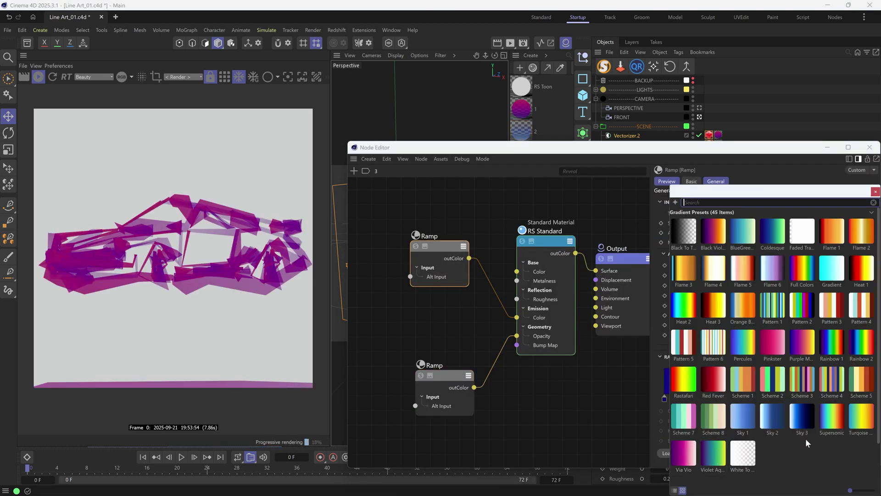
pyautogui.click(818, 417)
# Delete two knots from material 3's emission ramp, then move the magenta knot to 0 % and the orange knot to about 73 %.
pyautogui.click(715, 399)
pyautogui.press('Delete')
pyautogui.click(664, 399)
pyautogui.press('Delete')
pyautogui.moveTo(764, 398); pyautogui.dragTo(645, 396)
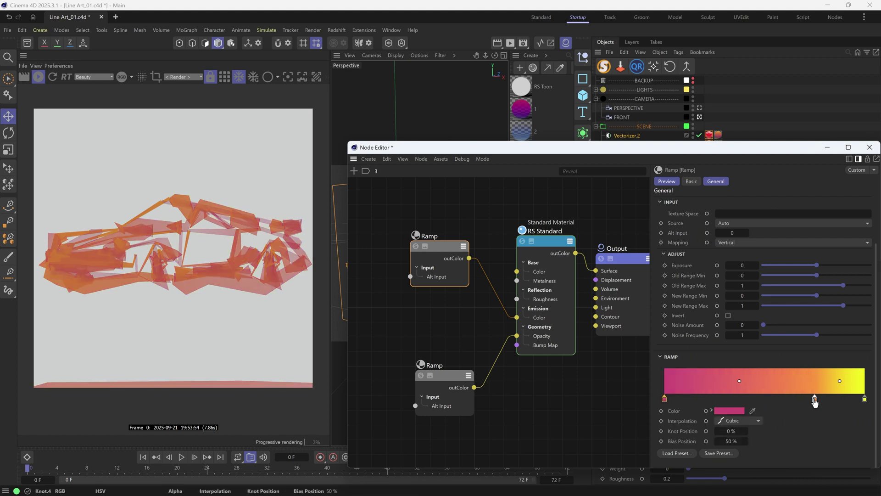
pyautogui.moveTo(815, 399); pyautogui.dragTo(811, 399)
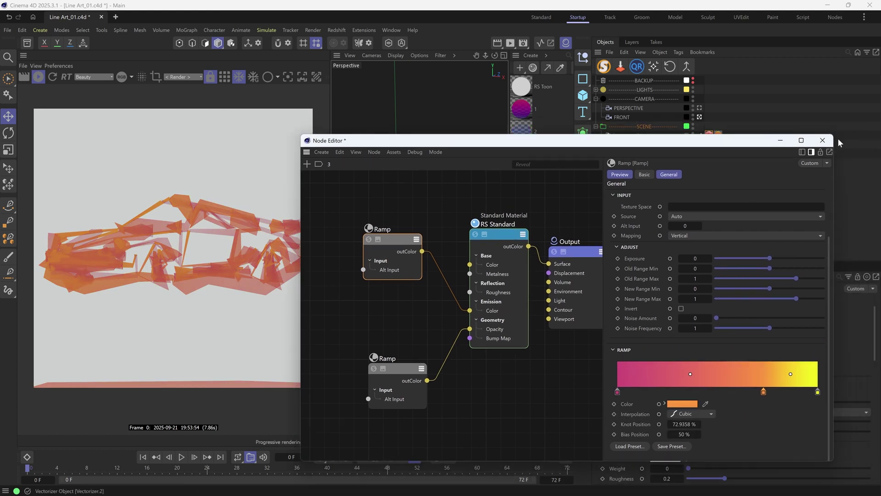
pyautogui.click(870, 147)
# Set Vectorizer.2's curve thickness to 3 and its tolerance to 18 cm.
pyautogui.click(710, 135)
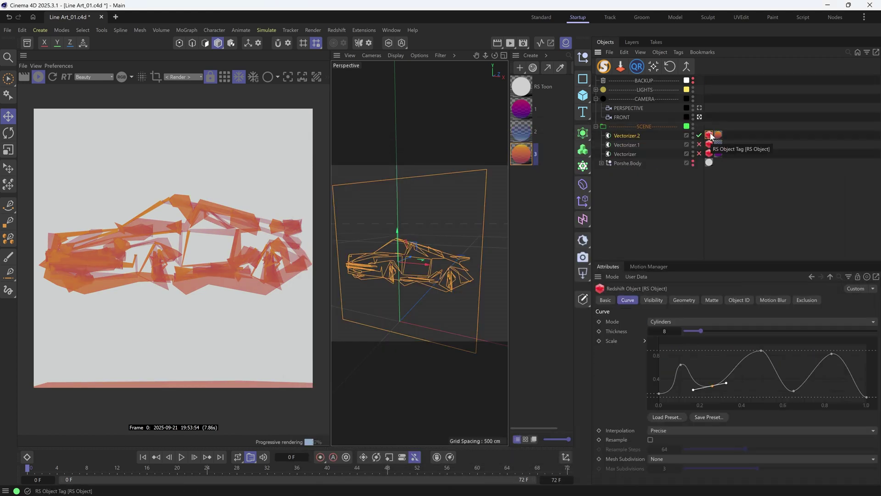
pyautogui.moveTo(666, 331); pyautogui.dragTo(669, 331)
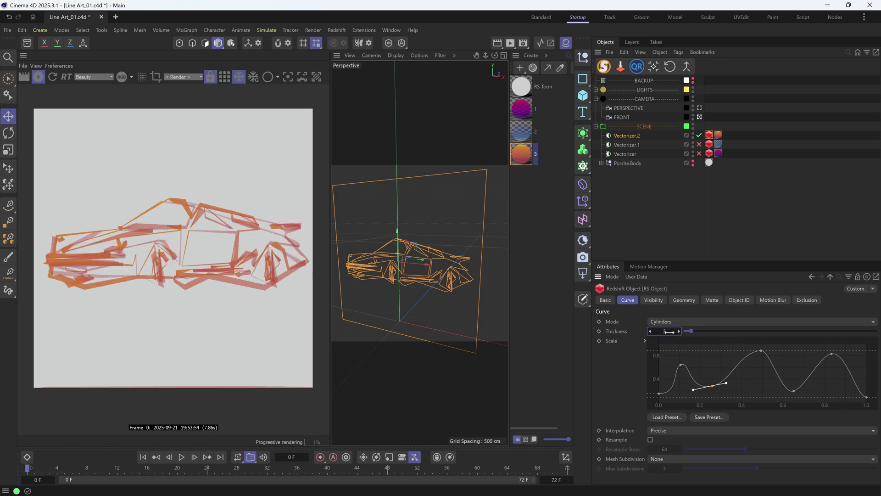
pyautogui.click(631, 134)
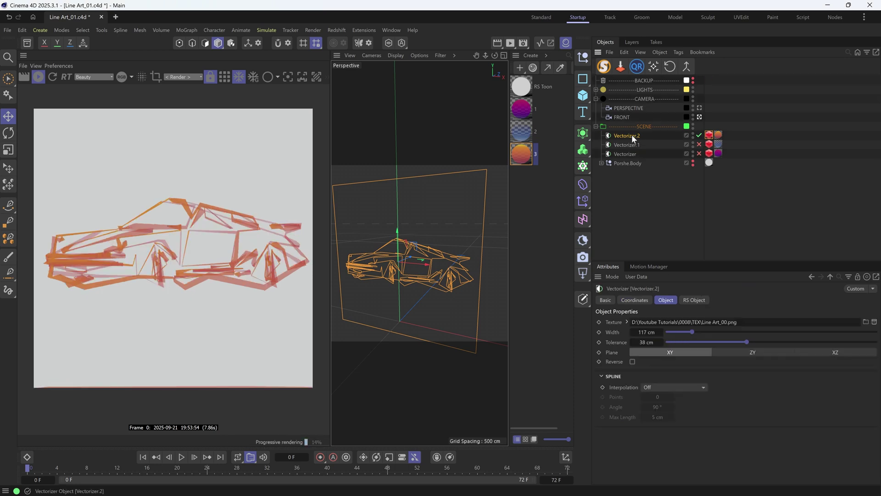
pyautogui.moveTo(747, 341); pyautogui.dragTo(705, 343)
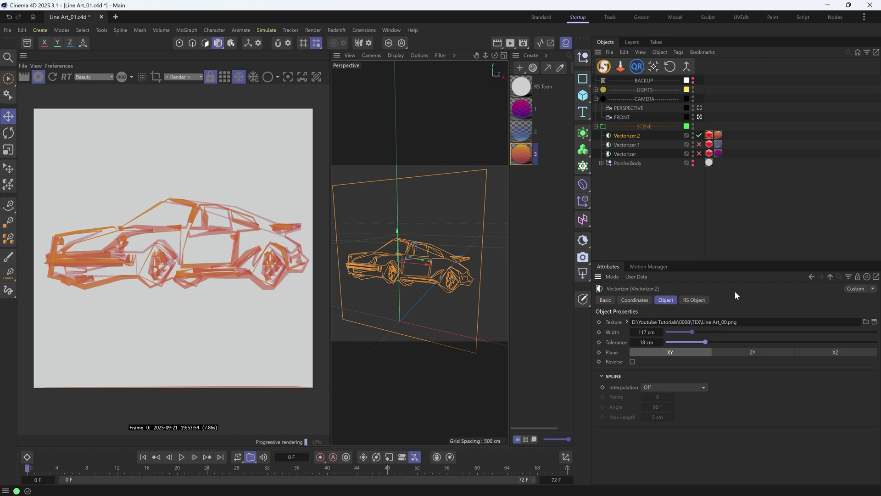
# Lower both valleys and both end points of the thickness scale curve on Vectorizer.2's RS Object tag to zero.
pyautogui.click(709, 145)
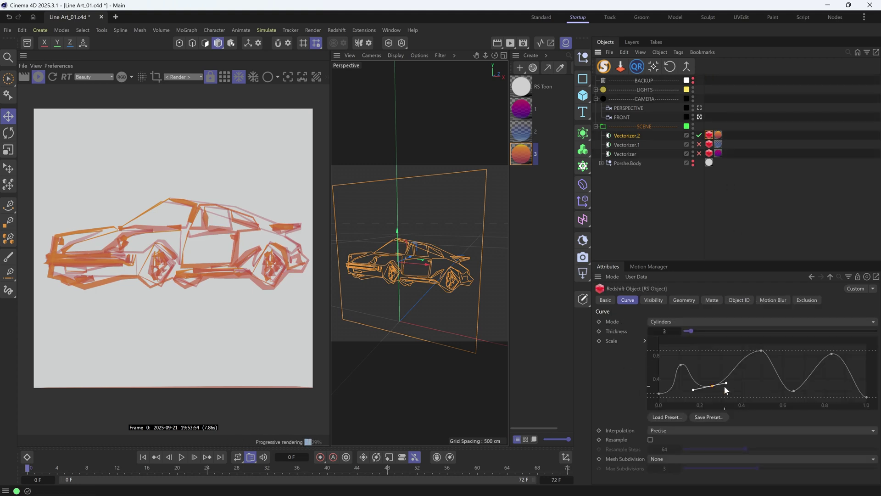
pyautogui.moveTo(715, 390); pyautogui.dragTo(716, 426)
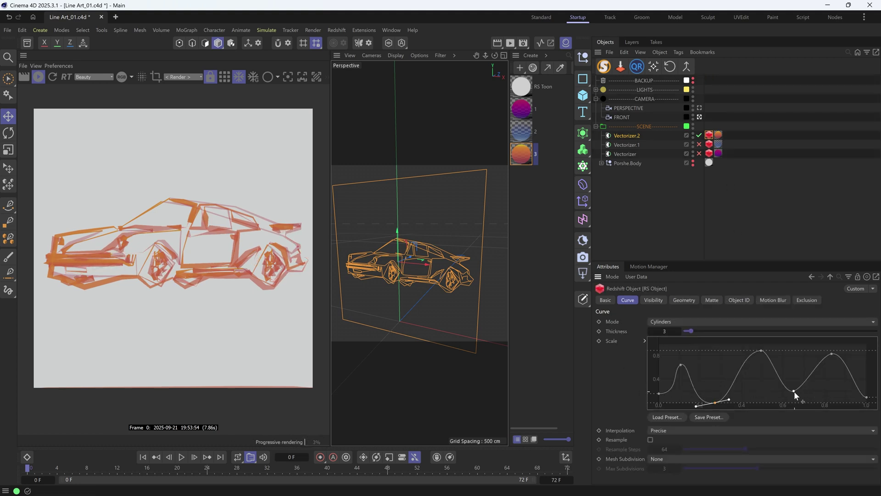
pyautogui.moveTo(794, 391); pyautogui.dragTo(802, 470)
pyautogui.moveTo(659, 394); pyautogui.dragTo(657, 427)
pyautogui.moveTo(866, 397); pyautogui.dragTo(871, 417)
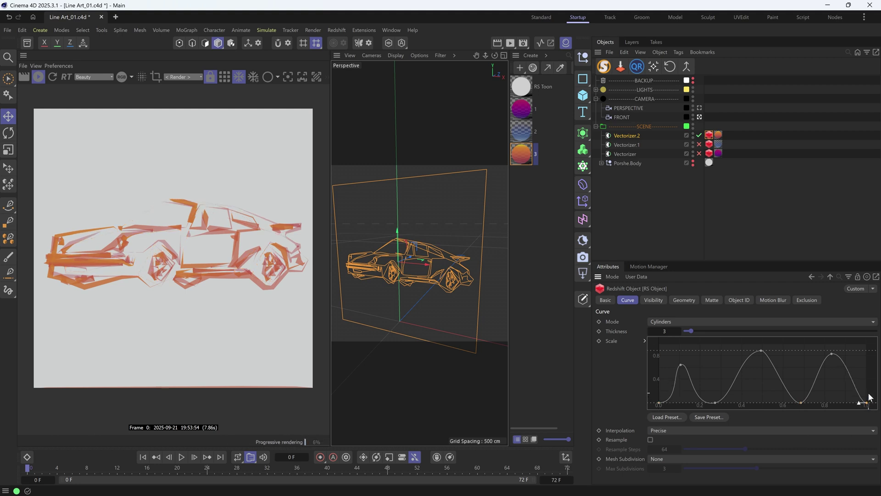
pyautogui.scroll(2, 142, 264)
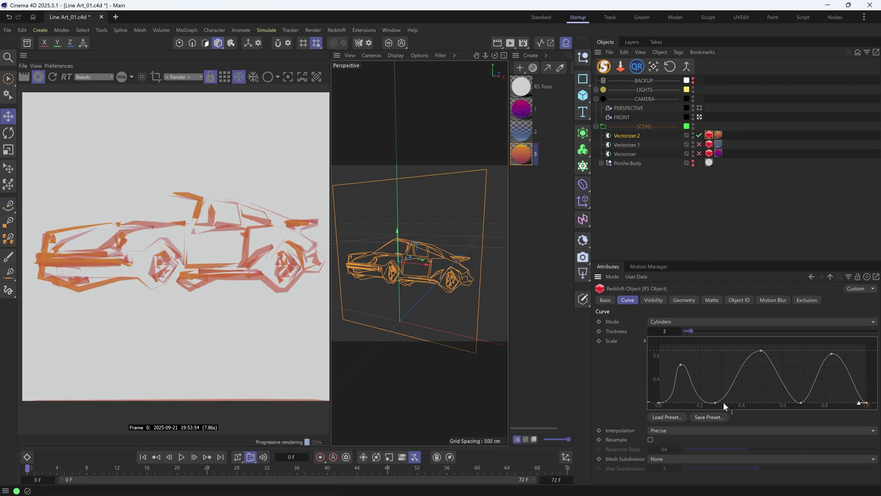
pyautogui.moveTo(717, 402); pyautogui.dragTo(728, 401)
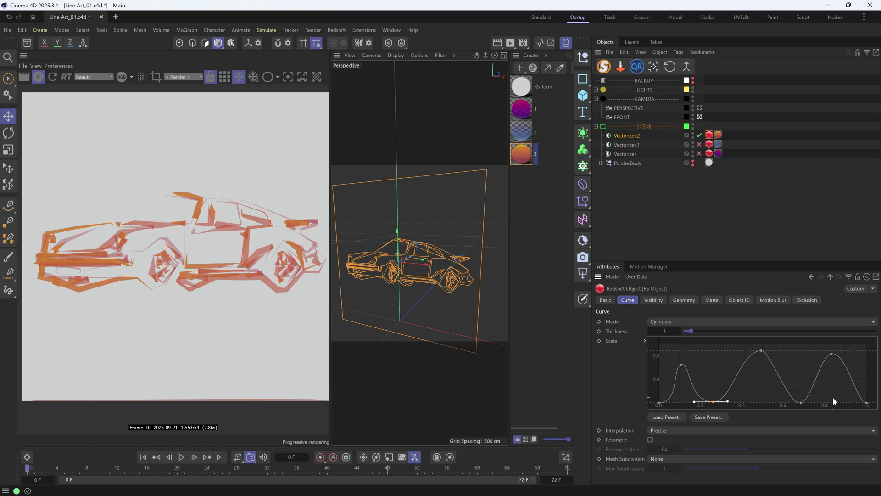
pyautogui.click(801, 403)
# Re-enable Vectorizer.1 and Vectorizer to render all three stroke layers together.
pyautogui.click(699, 144)
pyautogui.click(699, 153)
pyautogui.click(741, 216)
pyautogui.scroll(-1, 214, 263)
# Lower the three peaks of the thickness scale curve on Vectorizer.2's RS Object tag slightly.
pyautogui.click(622, 135)
pyautogui.click(709, 136)
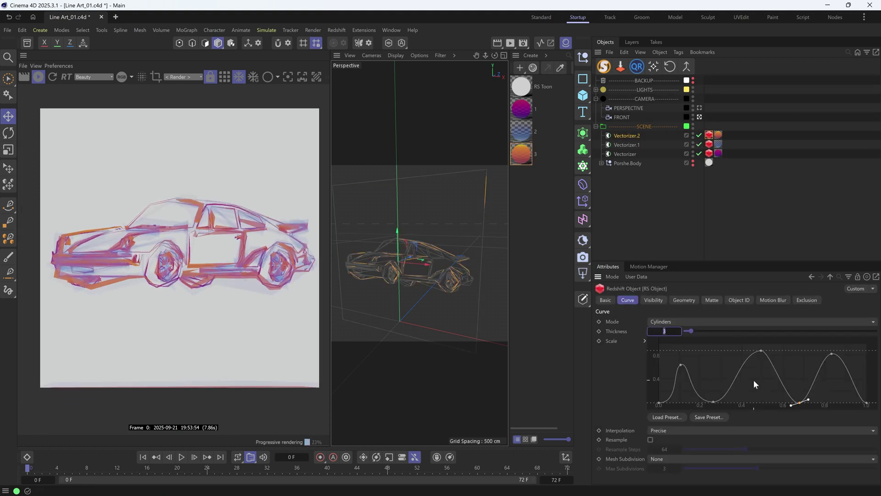
pyautogui.moveTo(761, 351); pyautogui.dragTo(761, 360)
pyautogui.moveTo(832, 354); pyautogui.dragTo(839, 363)
pyautogui.moveTo(681, 365); pyautogui.dragTo(683, 371)
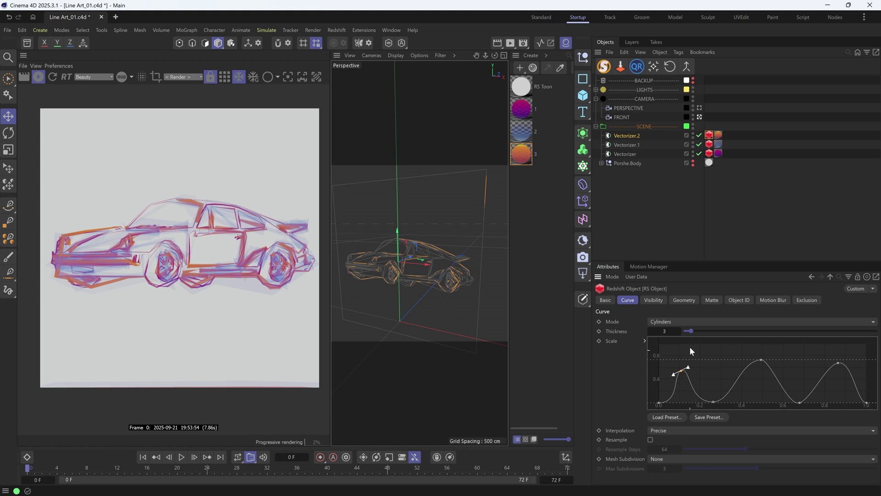
# Set the curve thickness on Vectorizer.2's RS Object tag to 2.
pyautogui.click(666, 331)
pyautogui.write('2')
pyautogui.press('Return')
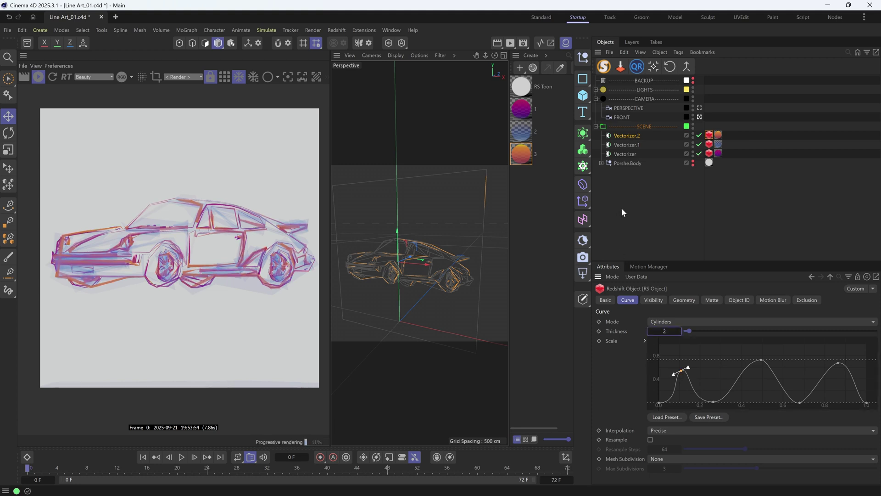
# Move Vectorizer.2 slightly along the Z axis to separate its strokes in depth from the other layers.
pyautogui.click(624, 145)
pyautogui.keyDown('alt'); pyautogui.moveTo(464, 231); pyautogui.dragTo(416, 245); pyautogui.keyUp('alt')
pyautogui.click(626, 135)
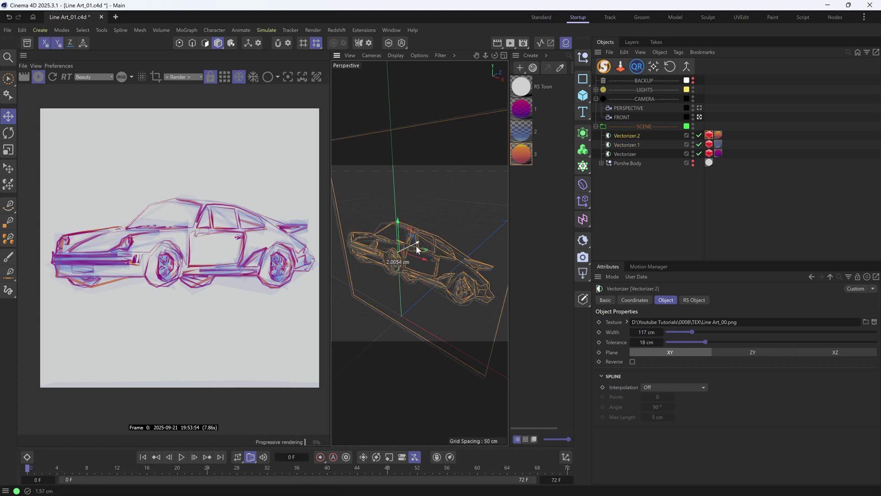
pyautogui.keyDown('alt'); pyautogui.moveTo(420, 295); pyautogui.dragTo(450, 273); pyautogui.keyUp('alt')
# Set the curve thickness on Vectorizer.2's RS Object tag to 3.
pyautogui.click(709, 135)
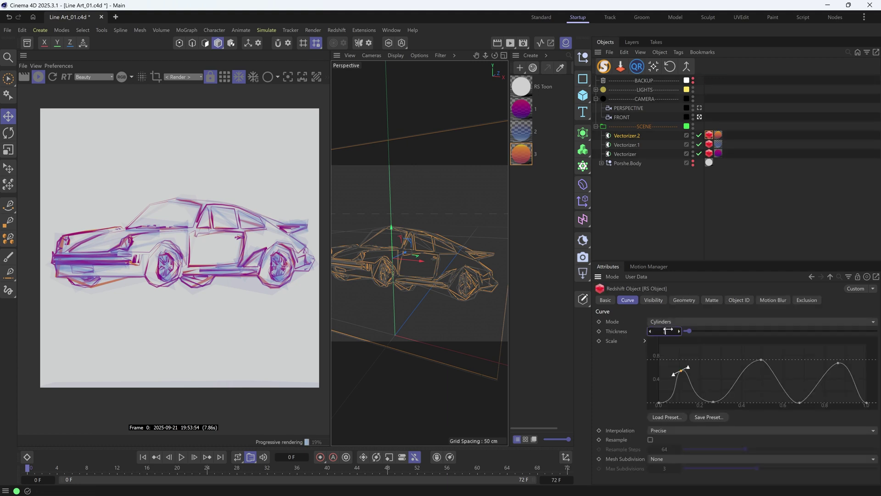
pyautogui.moveTo(668, 330); pyautogui.dragTo(675, 330)
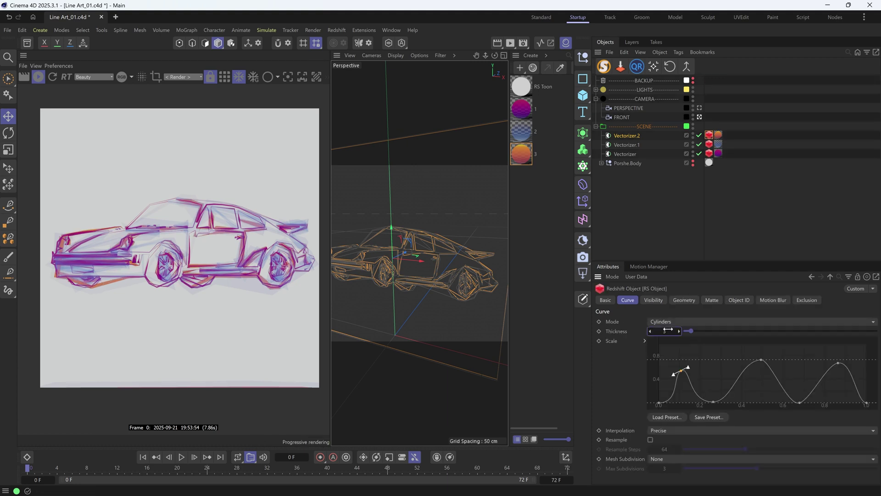
pyautogui.click(752, 212)
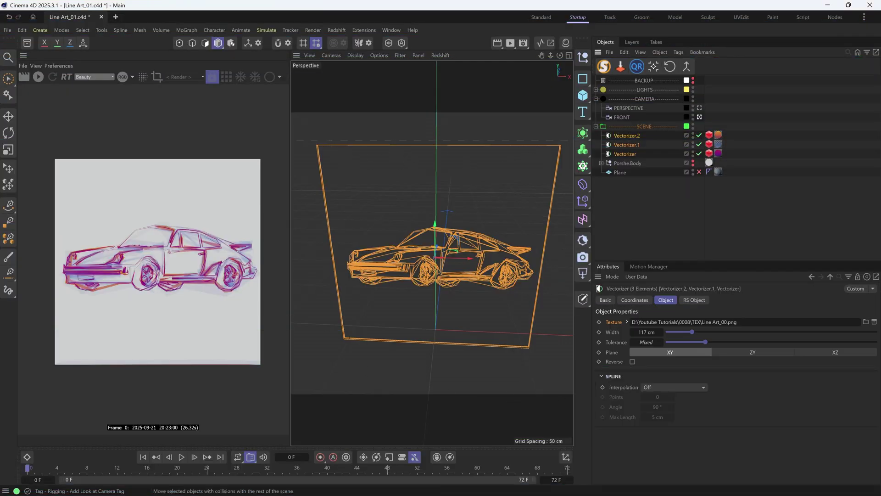
# Read the Vectorizer help on how texture images with black and white backgrounds are converted to splines.
pyautogui.moveTo(0, 81); pyautogui.dragTo(483, 56)
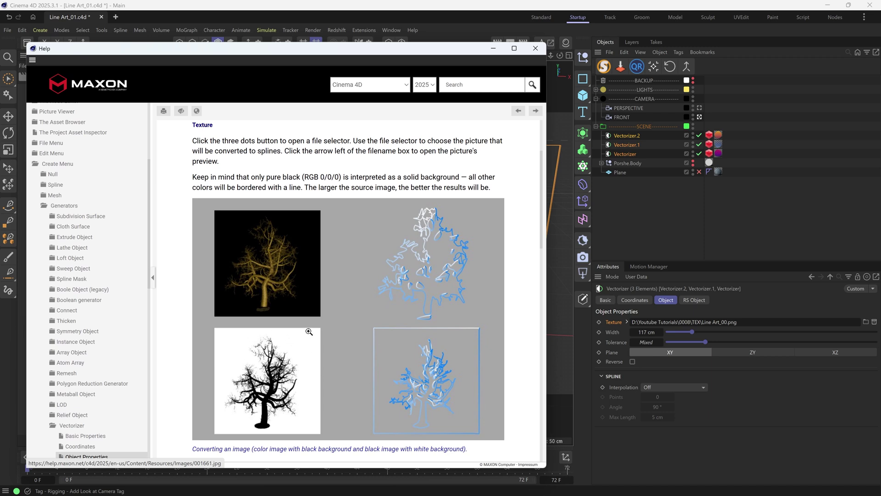
pyautogui.click(536, 49)
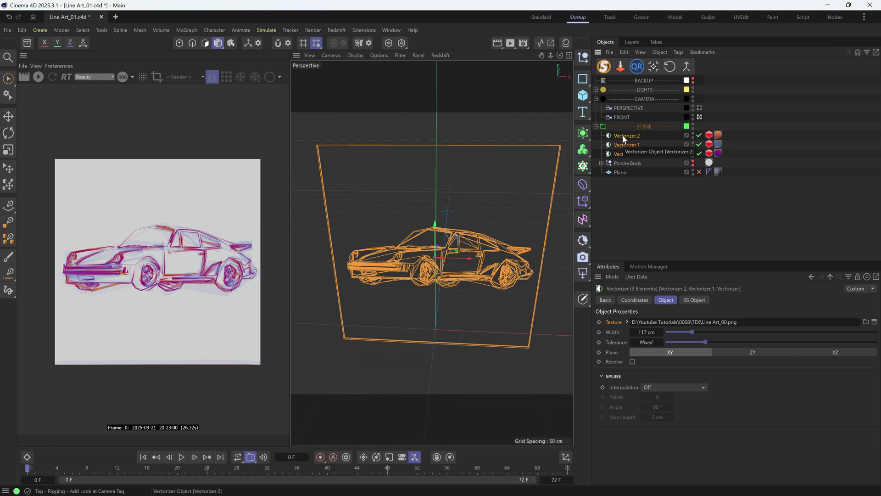
# Copy the three Vectorizers into the BACKUP group and convert the originals in the SCENE group to editable splines.
pyautogui.keyDown('ctrl'); pyautogui.moveTo(622, 136); pyautogui.dragTo(633, 81); pyautogui.keyUp('ctrl')
pyautogui.click(596, 80)
pyautogui.click(630, 136)
pyautogui.keyDown('shift'); pyautogui.click(627, 155); pyautogui.keyUp('shift')
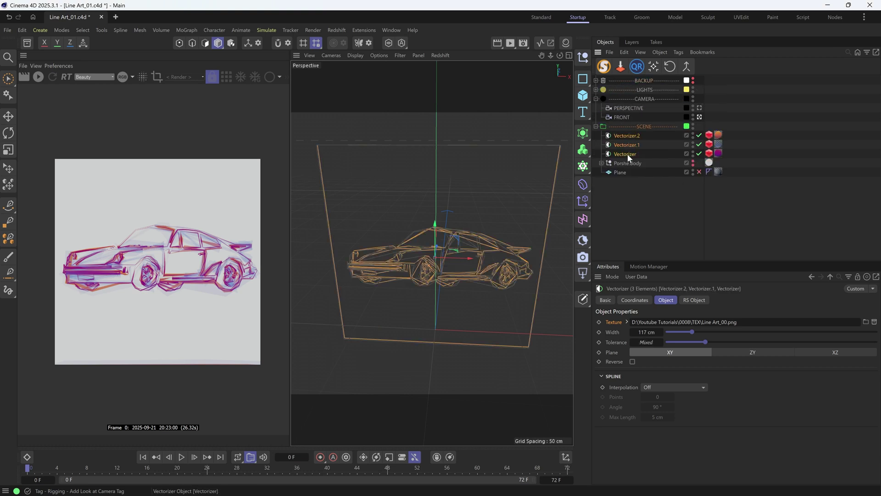
pyautogui.press('c')
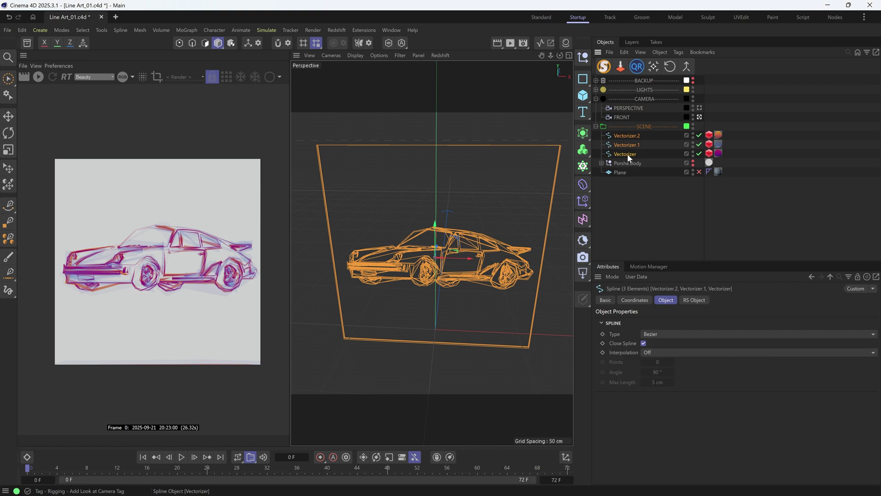
# Select the points of the rectangular border around the car on all three splines, delete them and return to model mode.
pyautogui.keyDown('alt'); pyautogui.moveTo(501, 260); pyautogui.dragTo(494, 252); pyautogui.keyUp('alt')
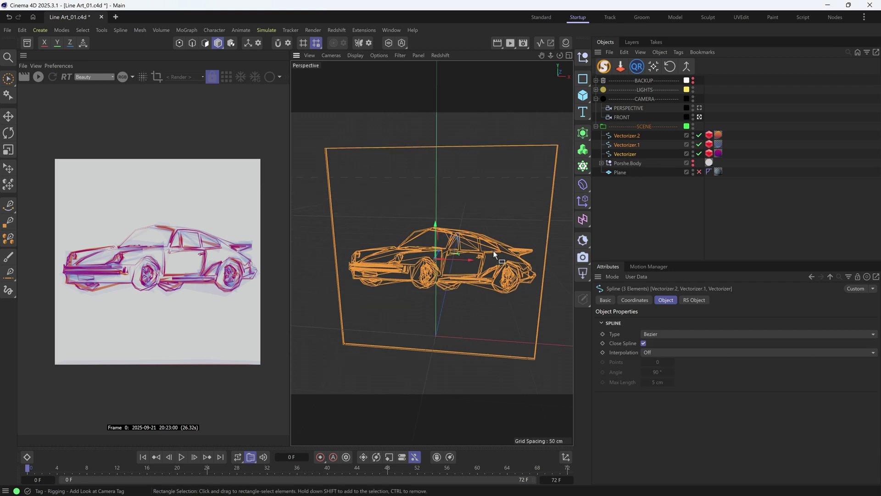
pyautogui.click(179, 42)
pyautogui.moveTo(300, 130); pyautogui.dragTo(444, 205)
pyautogui.hotkey('ctrl', 'a')
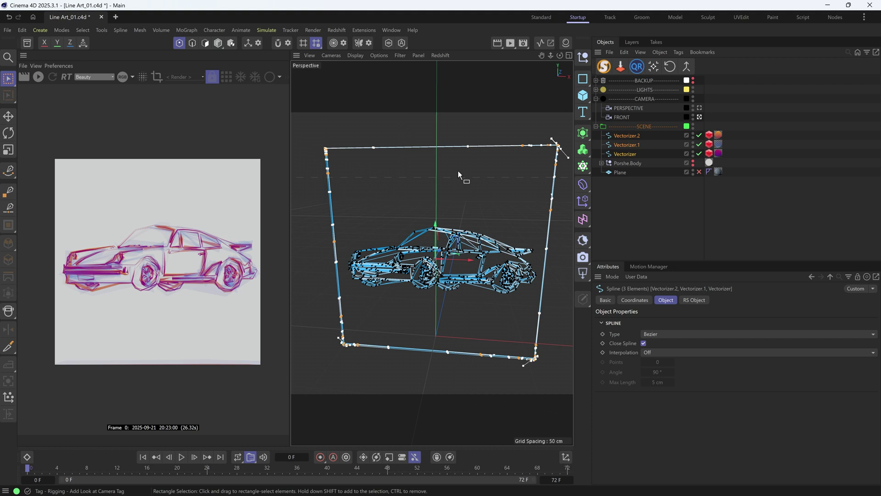
pyautogui.keyDown('alt'); pyautogui.moveTo(459, 221); pyautogui.dragTo(472, 220); pyautogui.keyUp('alt')
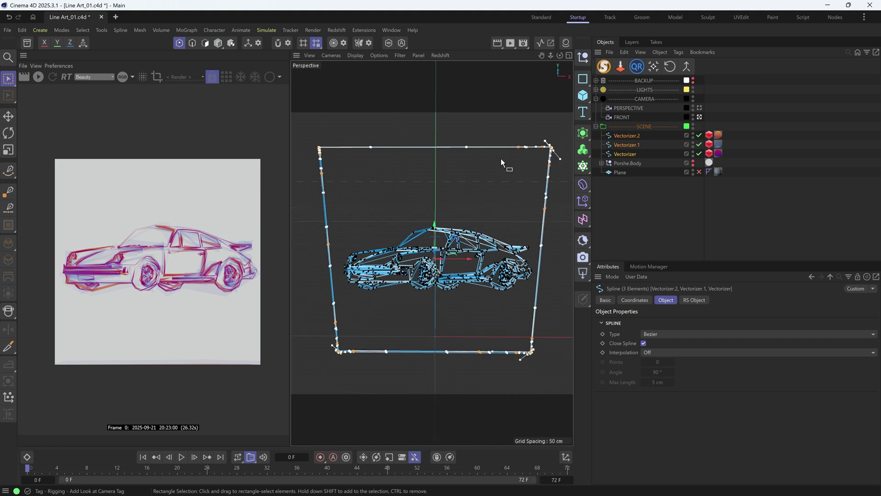
pyautogui.press('Delete')
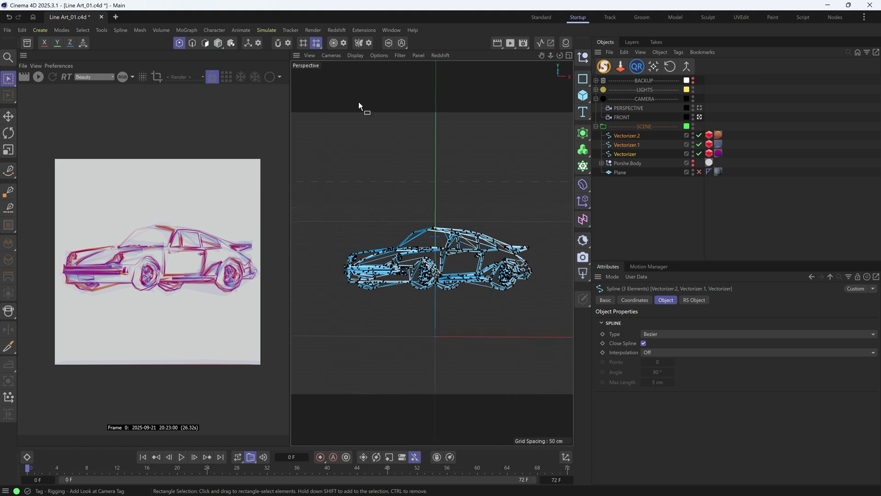
pyautogui.click(218, 43)
pyautogui.keyDown('alt'); pyautogui.moveTo(485, 267); pyautogui.dragTo(480, 271); pyautogui.keyUp('alt')
pyautogui.scroll(2, 498, 278)
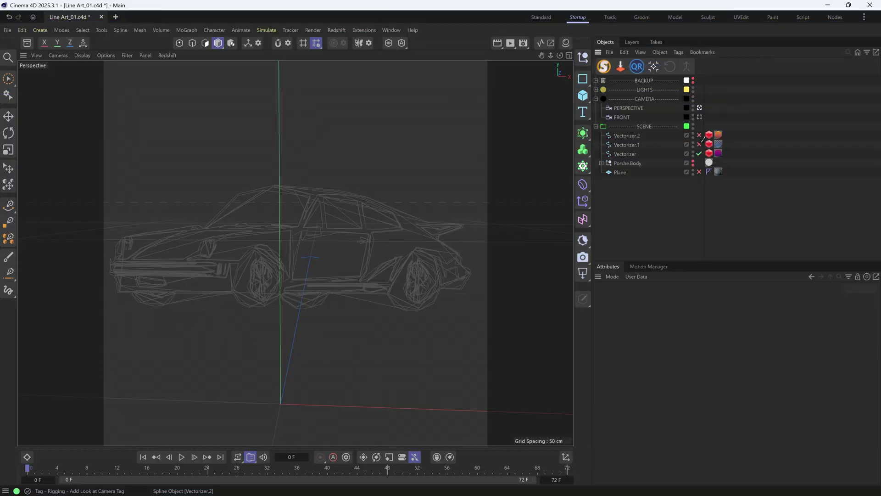
# Add a MoSpline object above the Vectorizer spline, set its mode to Spline and open its source spline settings.
pyautogui.click(625, 154)
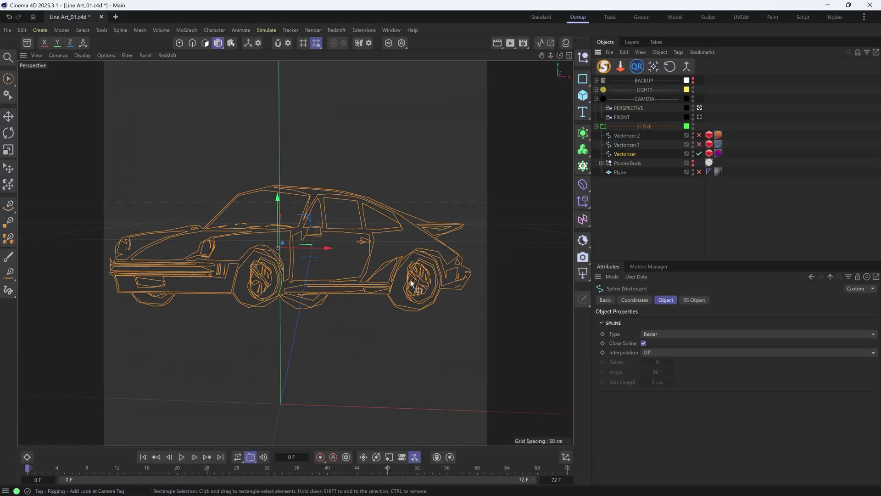
pyautogui.keyDown('alt'); pyautogui.moveTo(411, 285); pyautogui.dragTo(425, 292); pyautogui.keyUp('alt')
pyautogui.hotkey('shift', 'c')
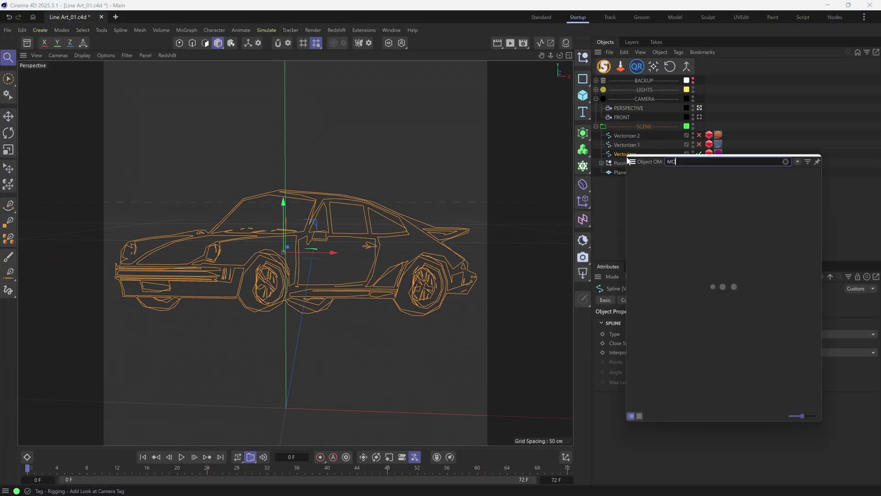
pyautogui.click(675, 186)
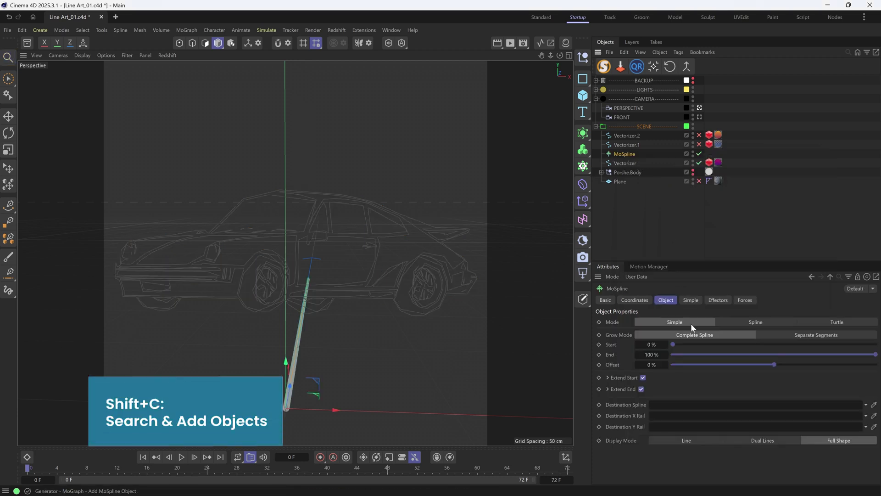
pyautogui.click(756, 322)
pyautogui.click(690, 300)
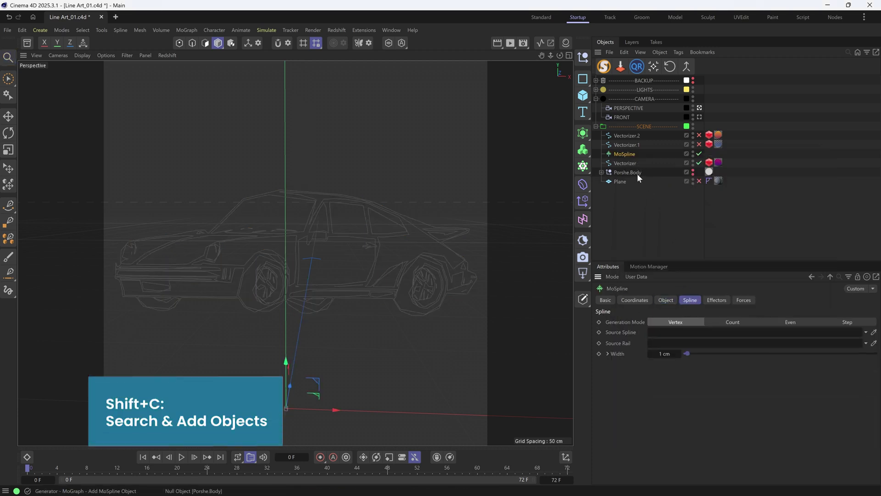
# Use the Vectorizer spline as the MoSpline's source spline and set the MoSpline width to 0.3 cm.
pyautogui.moveTo(626, 163); pyautogui.dragTo(681, 333)
pyautogui.click(665, 354)
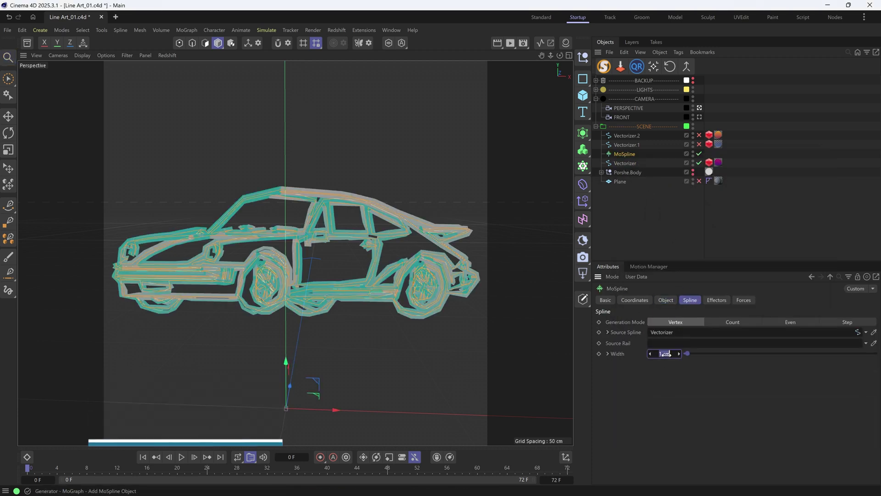
pyautogui.write('0.3')
pyautogui.press('Return')
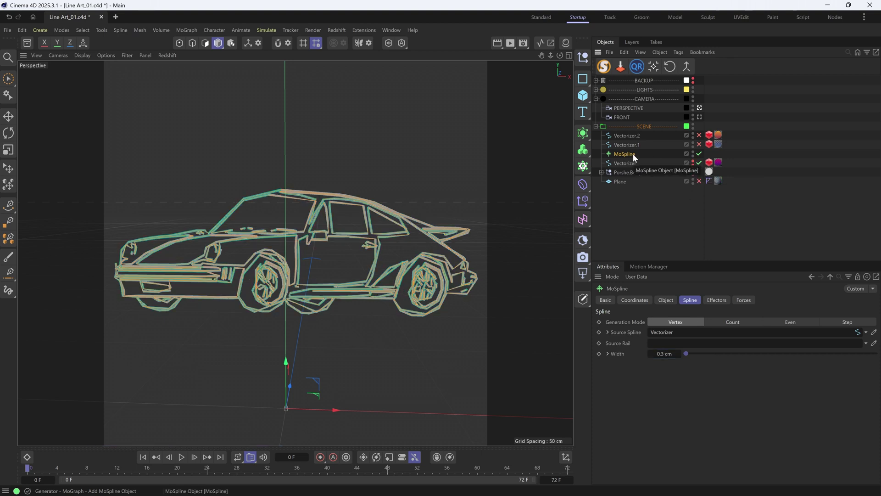
# Try out the MoSpline's growth by varying its end value and restoring it to 100 %.
pyautogui.click(665, 300)
pyautogui.moveTo(833, 345); pyautogui.dragTo(670, 357)
pyautogui.moveTo(875, 354)
pyautogui.mouseDown()
pyautogui.moveTo(831, 360)
pyautogui.moveTo(877, 363)
pyautogui.mouseUp()
pyautogui.keyDown('alt'); pyautogui.moveTo(294, 293); pyautogui.dragTo(321, 291); pyautogui.keyUp('alt')
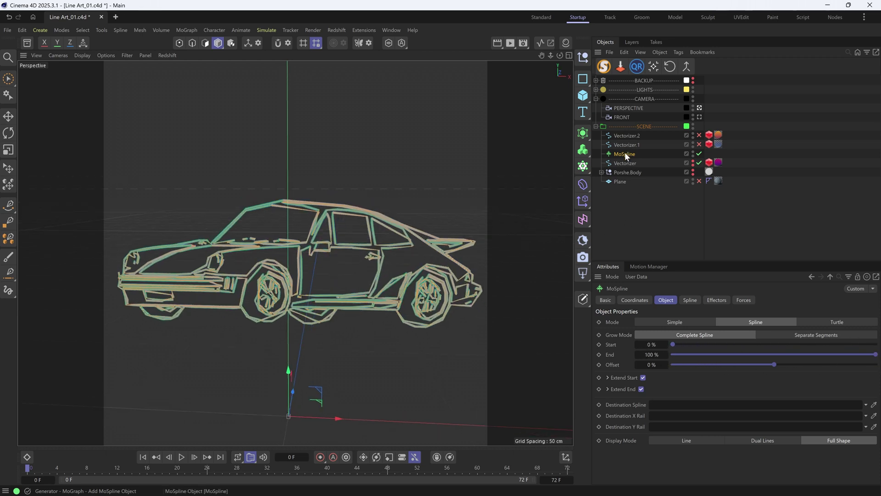
# Add a Formula effector to the MoSpline and disable its position transform.
pyautogui.click(586, 202)
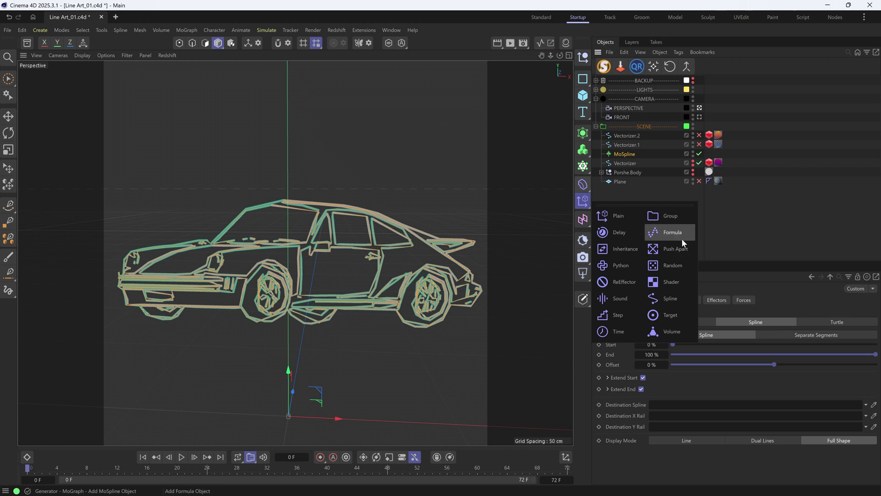
pyautogui.click(682, 232)
pyautogui.click(694, 300)
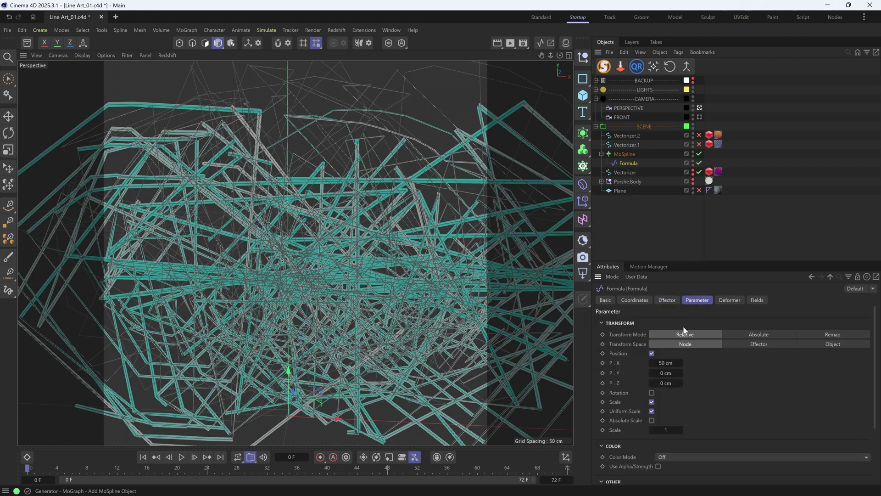
pyautogui.click(652, 353)
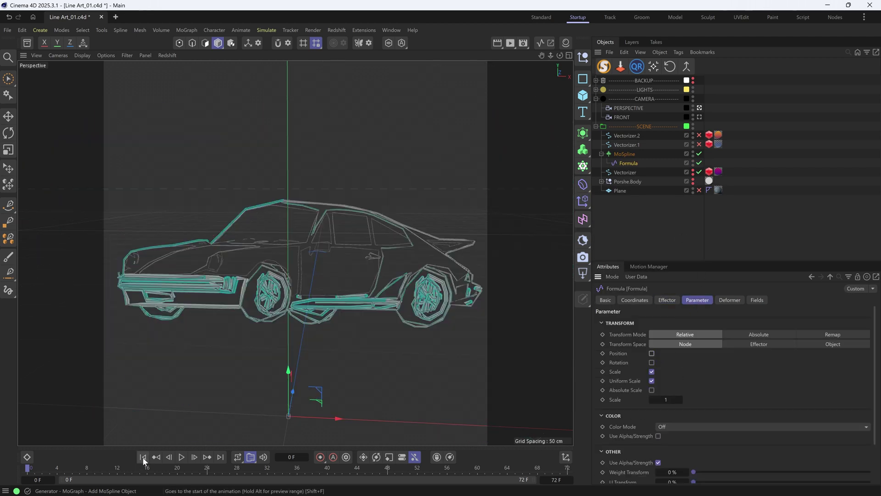
# Play the animation to preview the Formula effector's effect on the car lines, and delete the effector.
pyautogui.click(180, 458)
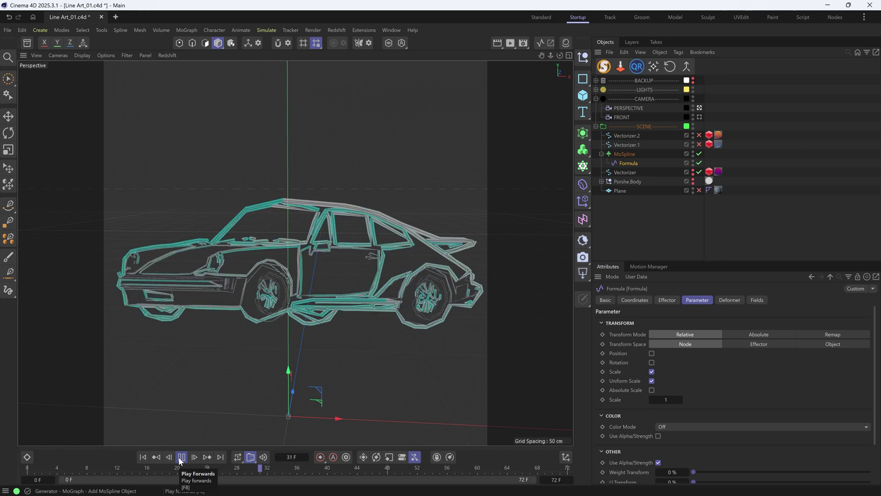
pyautogui.click(181, 459)
pyautogui.press('Delete')
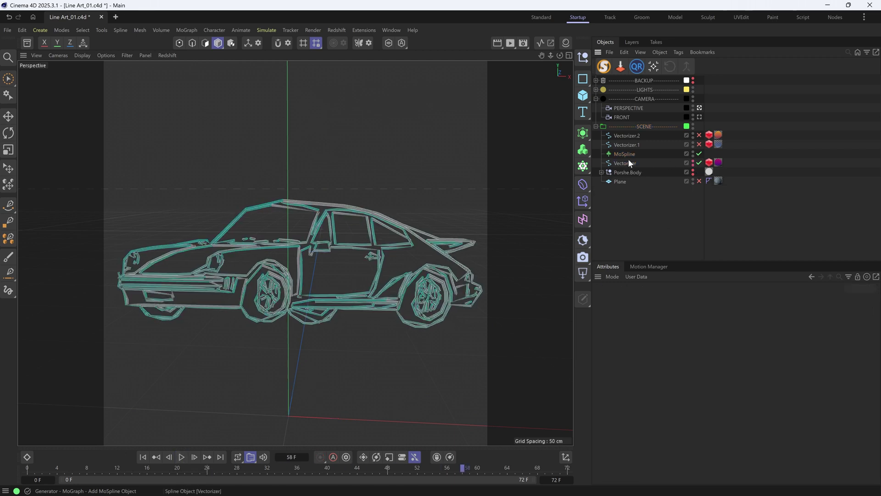
# Add a Step effector to the MoSpline with scale disabled and a 6 cm Y position offset.
pyautogui.click(625, 154)
pyautogui.click(583, 201)
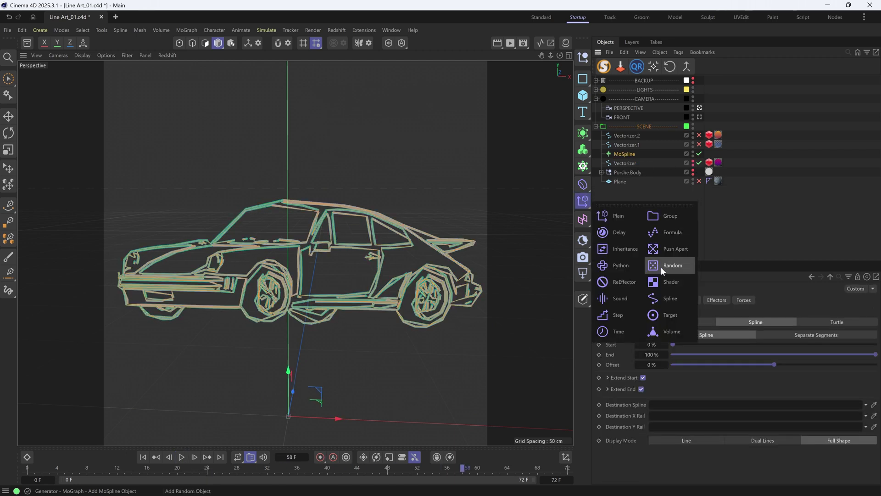
pyautogui.click(618, 315)
pyautogui.click(652, 372)
pyautogui.click(652, 354)
pyautogui.moveTo(668, 373); pyautogui.dragTo(671, 373)
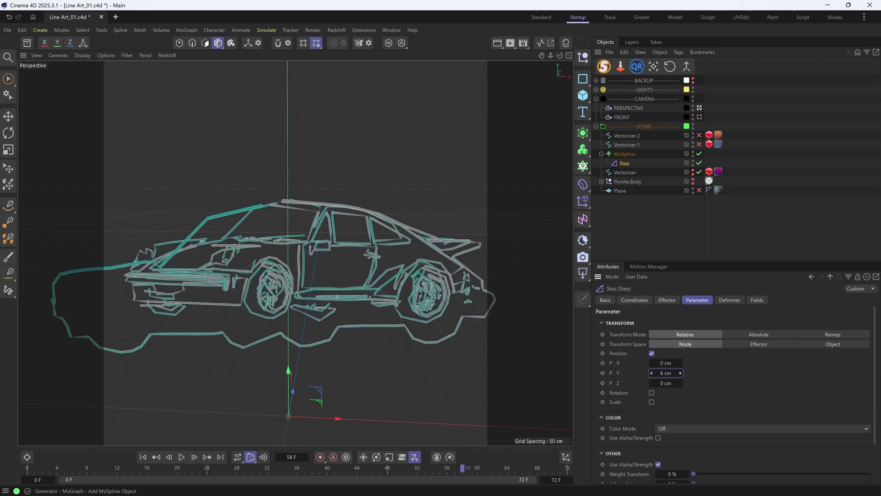
pyautogui.keyDown('alt'); pyautogui.moveTo(331, 303); pyautogui.dragTo(290, 305); pyautogui.keyUp('alt')
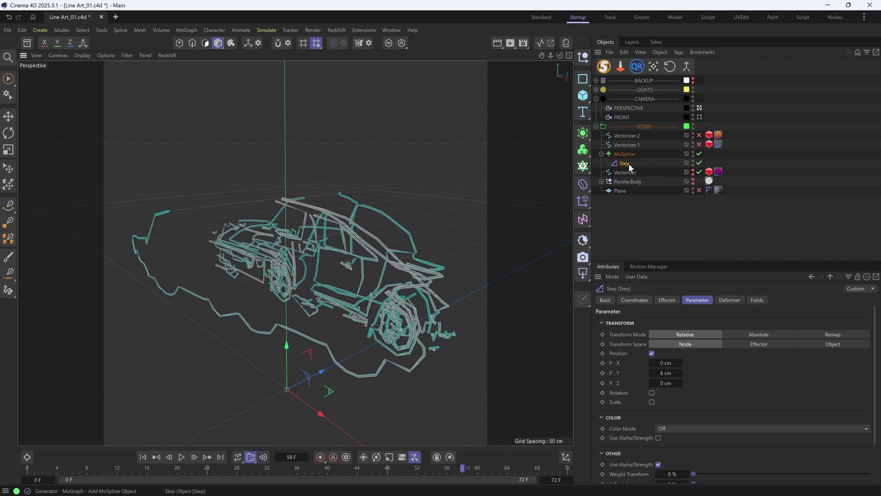
# Try limiting the Step effector with a resized Spherical Field, and delete the effector.
pyautogui.click(757, 299)
pyautogui.click(619, 391)
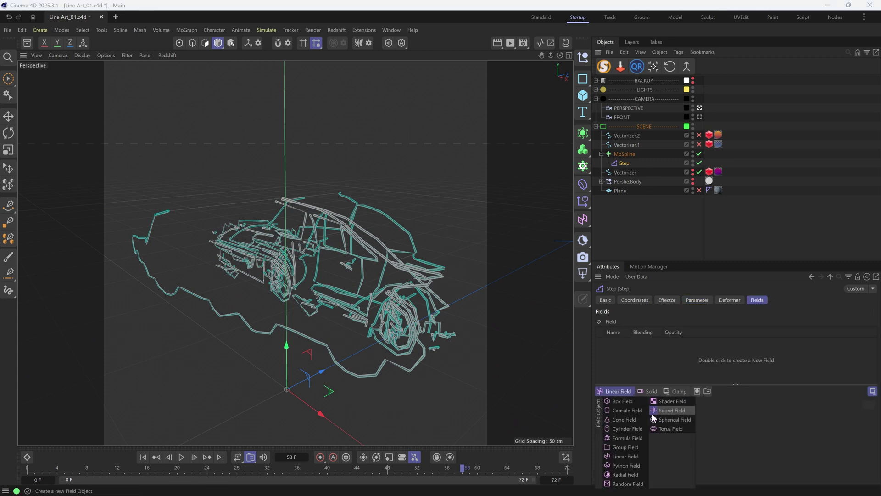
pyautogui.click(671, 419)
pyautogui.scroll(-3, 347, 285)
pyautogui.press('t')
pyautogui.moveTo(396, 278); pyautogui.dragTo(370, 197)
pyautogui.press('e')
pyautogui.click(625, 163)
pyautogui.press('Delete')
# Add a Push Apart effector to the MoSpline, set its radius to 10 cm and adjust its strength.
pyautogui.click(628, 153)
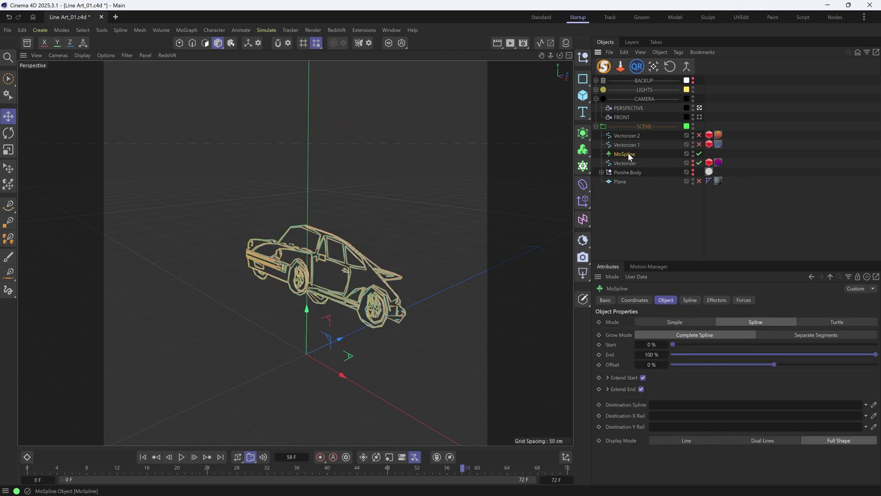
pyautogui.click(584, 202)
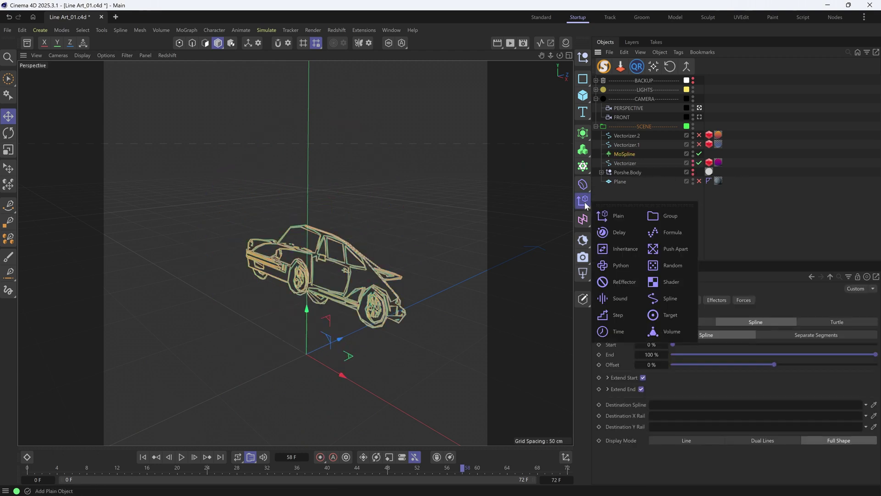
pyautogui.click(674, 248)
pyautogui.click(667, 300)
pyautogui.click(687, 322)
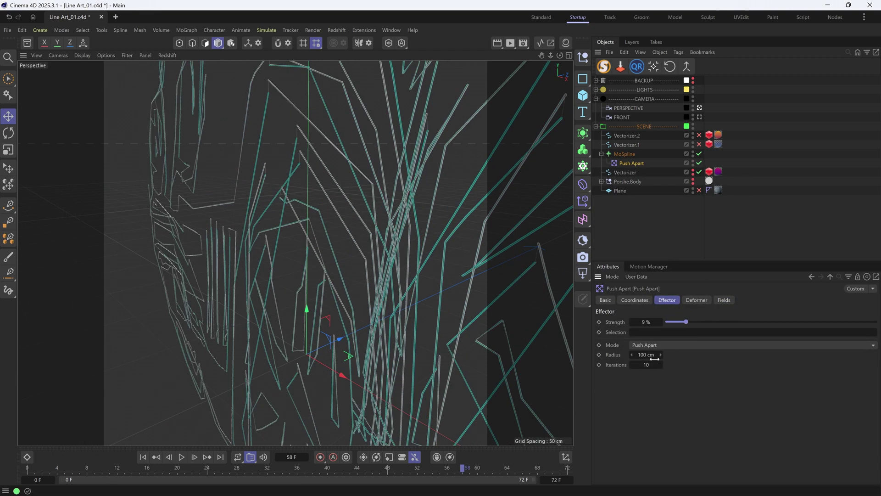
pyautogui.click(652, 354)
pyautogui.write('10')
pyautogui.press('Return')
pyautogui.moveTo(687, 322); pyautogui.dragTo(746, 321)
# Try a Linear Field as the Push Apart effector's falloff, reshape the field along X, and delete the effector.
pyautogui.click(724, 300)
pyautogui.click(618, 392)
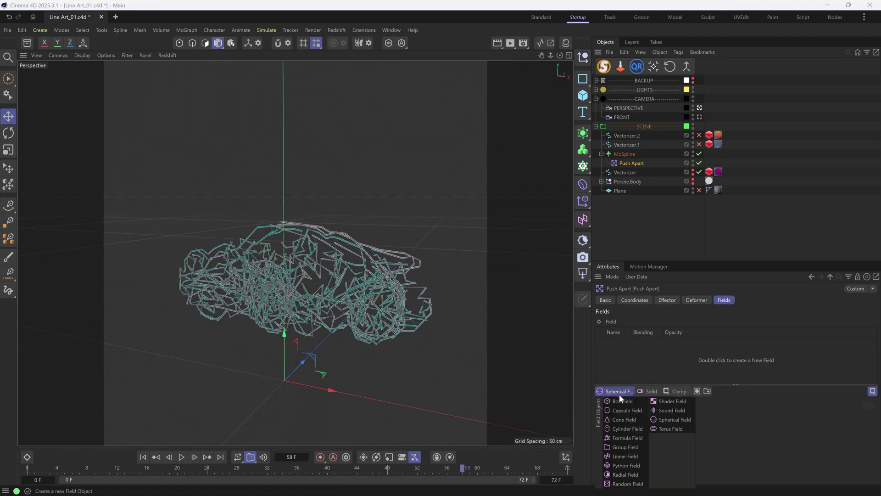
pyautogui.click(627, 456)
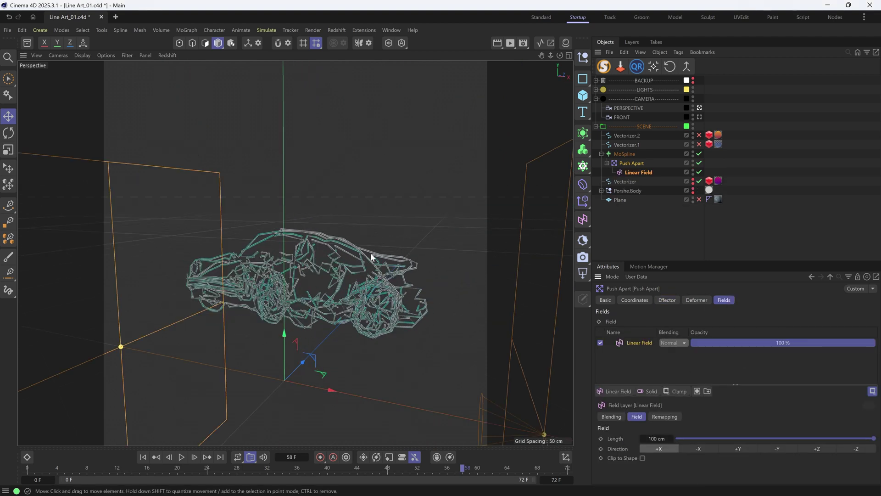
pyautogui.moveTo(542, 436); pyautogui.dragTo(480, 421)
pyautogui.keyDown('alt'); pyautogui.moveTo(230, 285); pyautogui.dragTo(256, 285); pyautogui.keyUp('alt')
pyautogui.click(638, 163)
pyautogui.press('Delete')
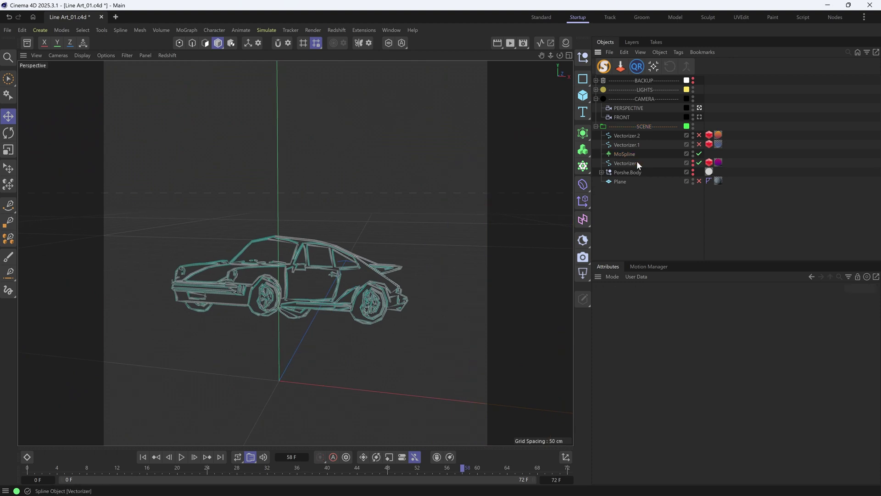
# Examine the MoSpline's force settings and add a Turbulence force to the scene.
pyautogui.click(629, 155)
pyautogui.click(745, 301)
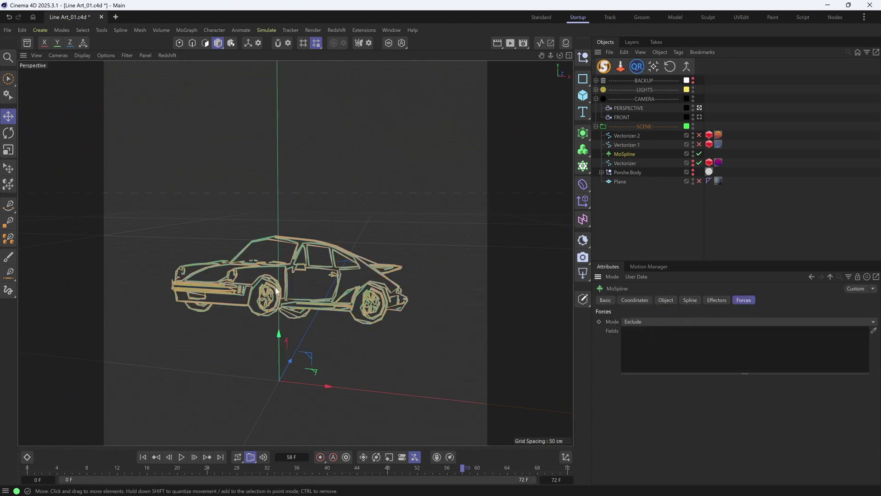
pyautogui.scroll(2, 277, 289)
pyautogui.hotkey('shift', 'c')
pyautogui.write('TUR')
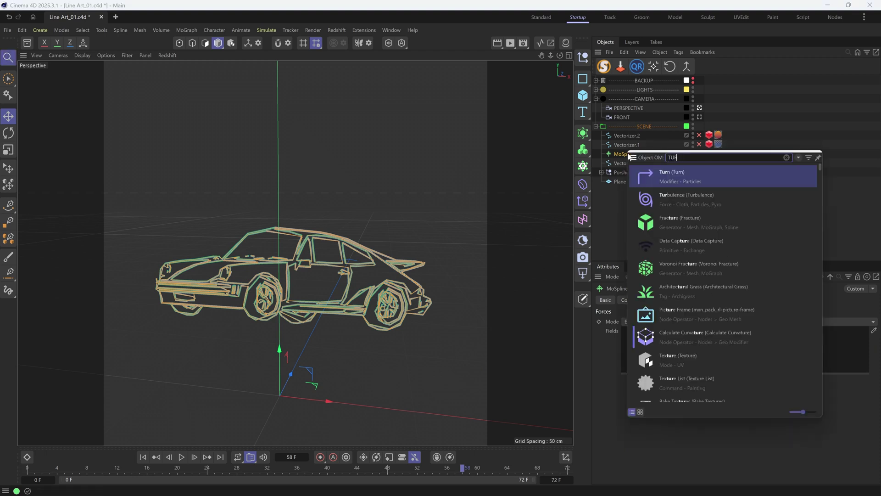
pyautogui.click(701, 208)
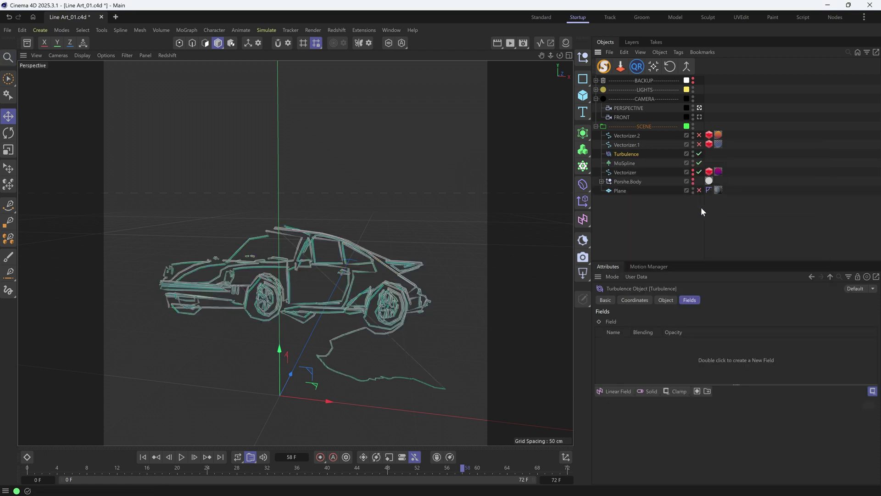
# Preview the turbulence in playback with strength 12.3 cm, scale 64.51 % and frequency 7.37 %, and delete the force.
pyautogui.click(671, 299)
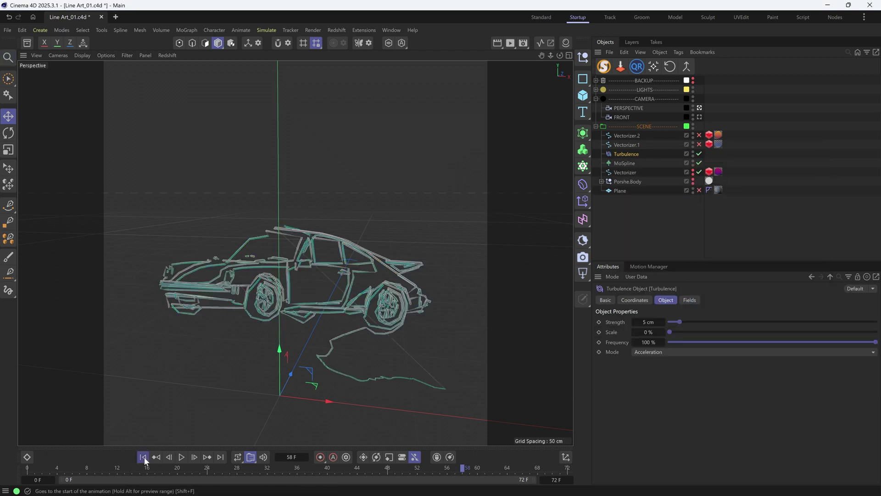
pyautogui.click(181, 457)
pyautogui.moveTo(671, 332); pyautogui.dragTo(695, 322)
pyautogui.moveTo(769, 332); pyautogui.dragTo(802, 332)
pyautogui.click(179, 460)
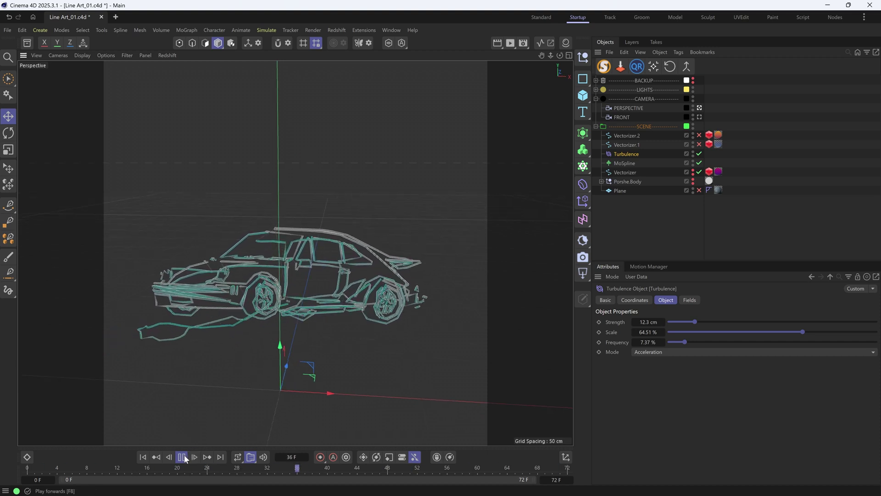
pyautogui.click(181, 457)
pyautogui.keyDown('alt'); pyautogui.moveTo(268, 294); pyautogui.dragTo(449, 292); pyautogui.keyUp('alt')
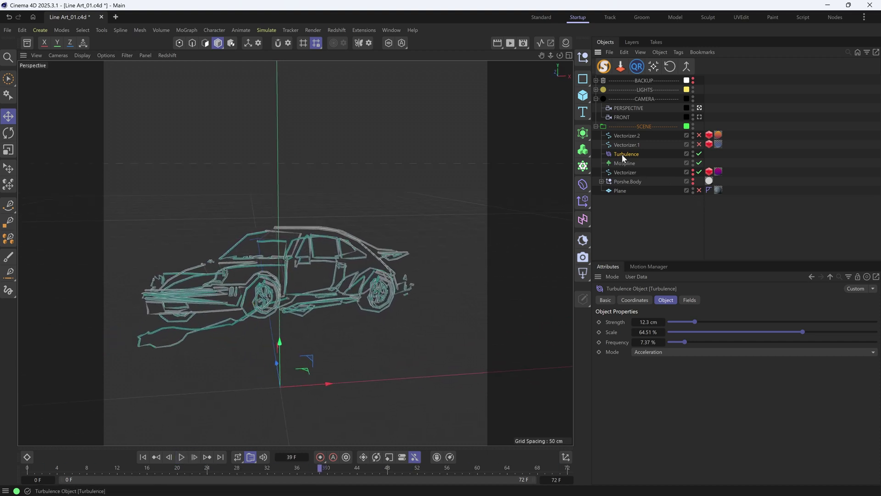
pyautogui.press('Delete')
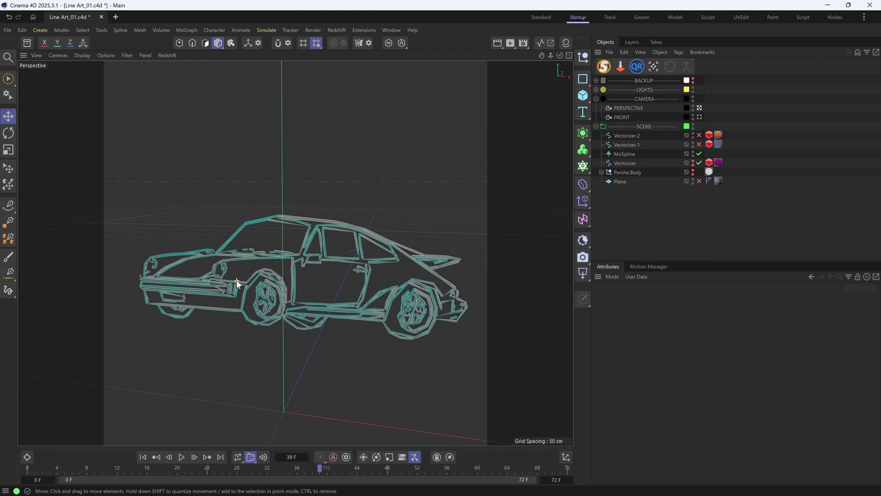